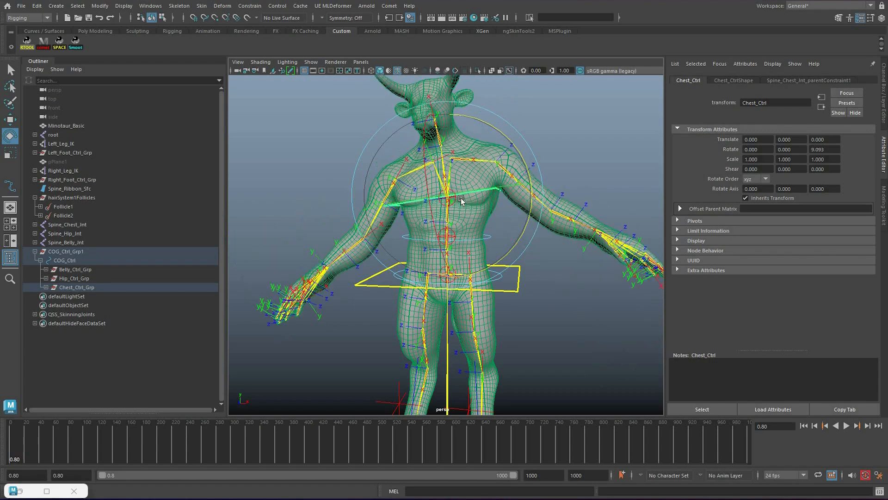
Undo the last rotation of the chest control and test moving it about 5.2 units down
{"action": "key", "text": "ctrl+z"}
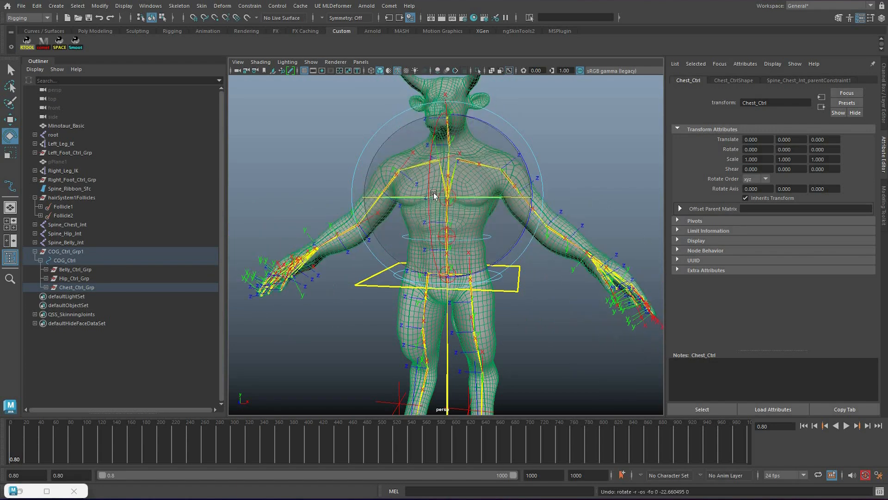
{"action": "key", "text": "w"}
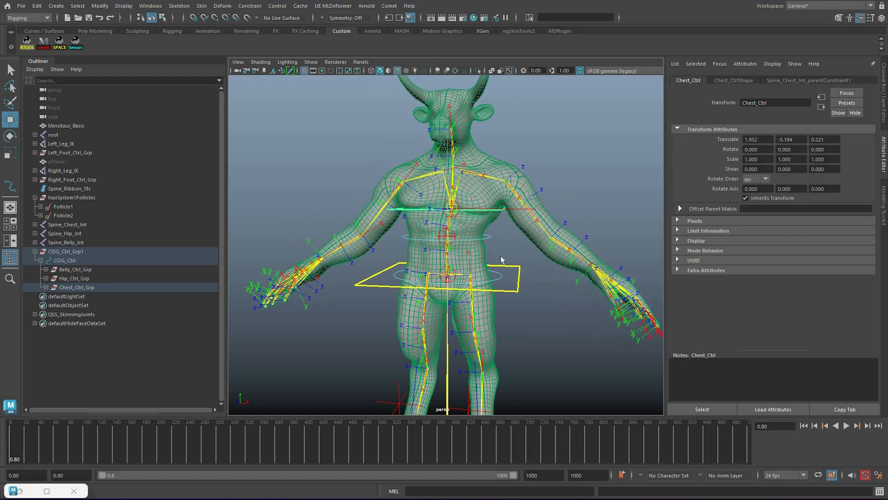
{"action": "key", "text": "q"}
{"action": "key", "text": "ctrl+z"}
{"action": "scroll", "coordinate": [493, 235], "scroll_direction": "up", "scroll_amount": 2}
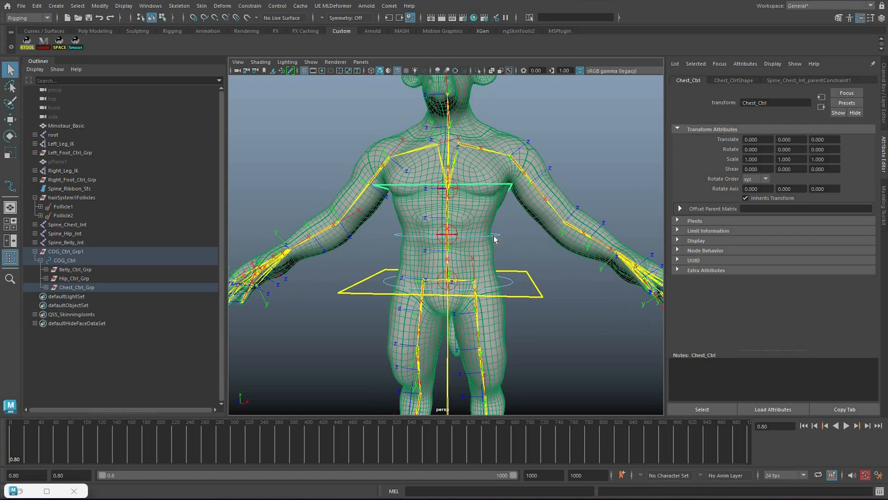
Set the line width of the belly and hip control curves to 2
{"action": "left_click", "coordinate": [495, 235]}
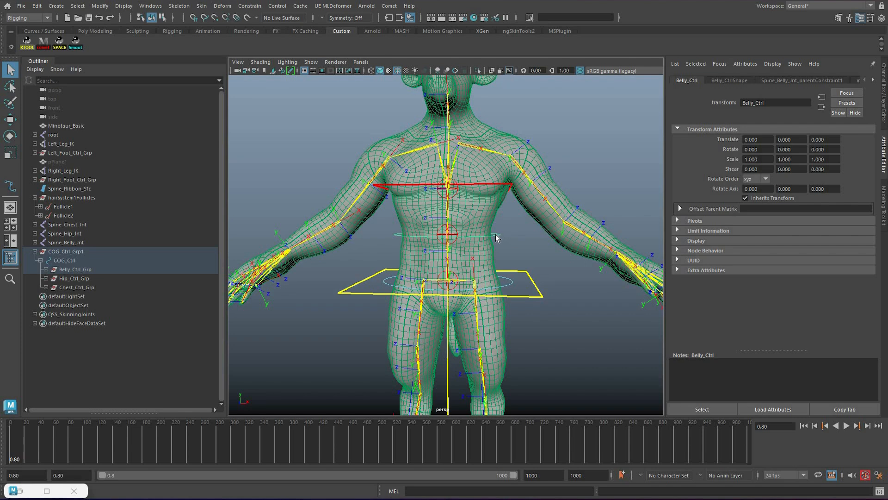
{"action": "key", "text": "ctrl+z"}
{"action": "key", "text": "ctrl+z"}
{"action": "key", "text": "ctrl+z"}
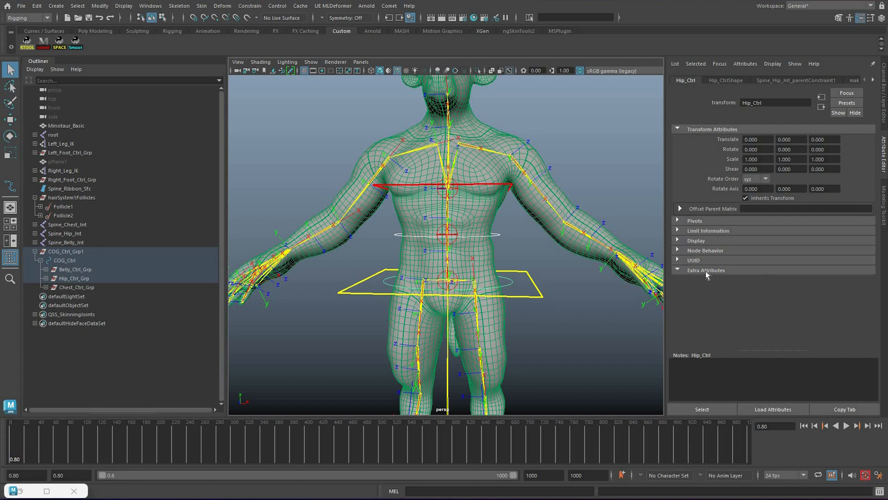
{"action": "left_click_drag", "start_coordinate": [762, 279], "coordinate": [730, 274]}
{"action": "type", "text": "2"}
{"action": "key", "text": "Return"}
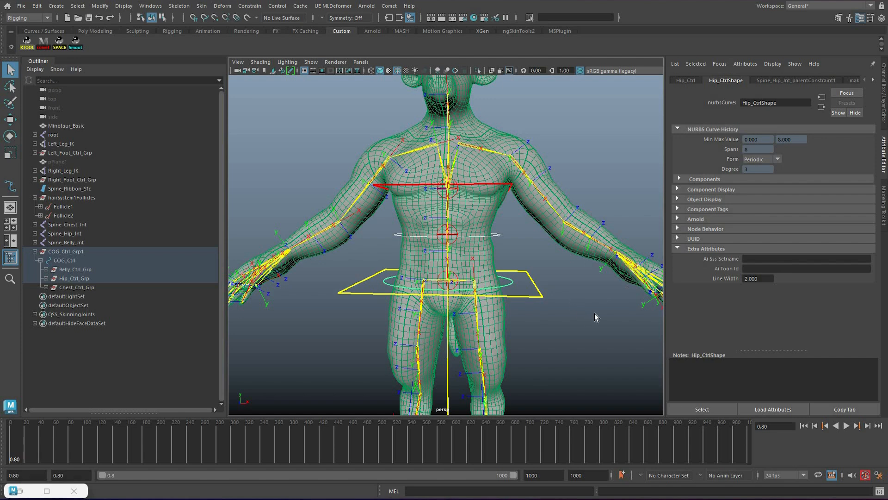
{"action": "left_click", "coordinate": [529, 255]}
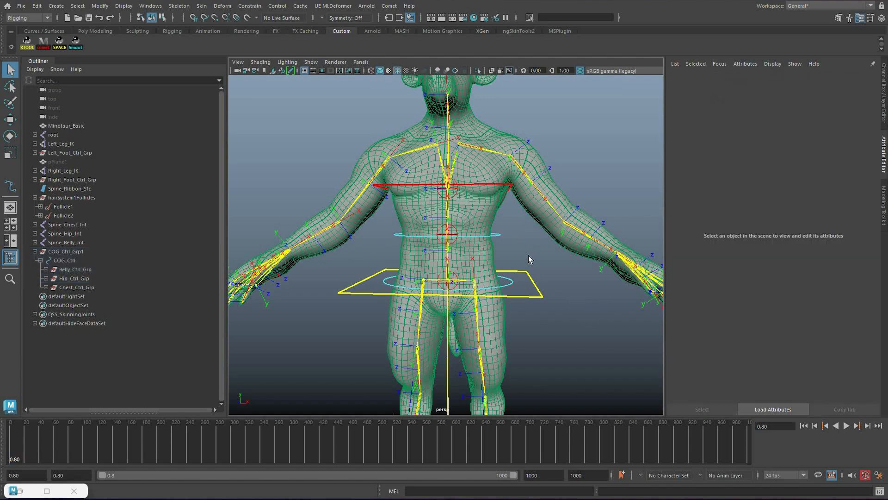
{"action": "left_click_drag", "start_coordinate": [509, 191], "coordinate": [505, 201], "text": "alt"}
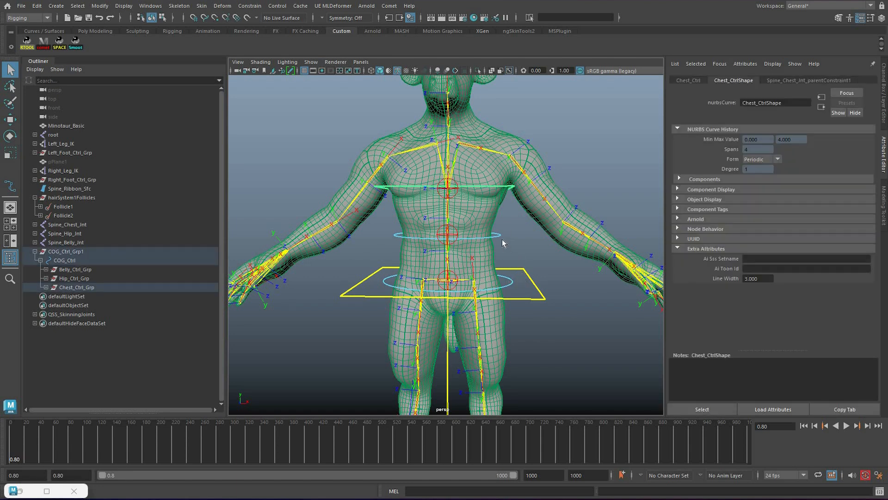
{"action": "left_click", "coordinate": [536, 278]}
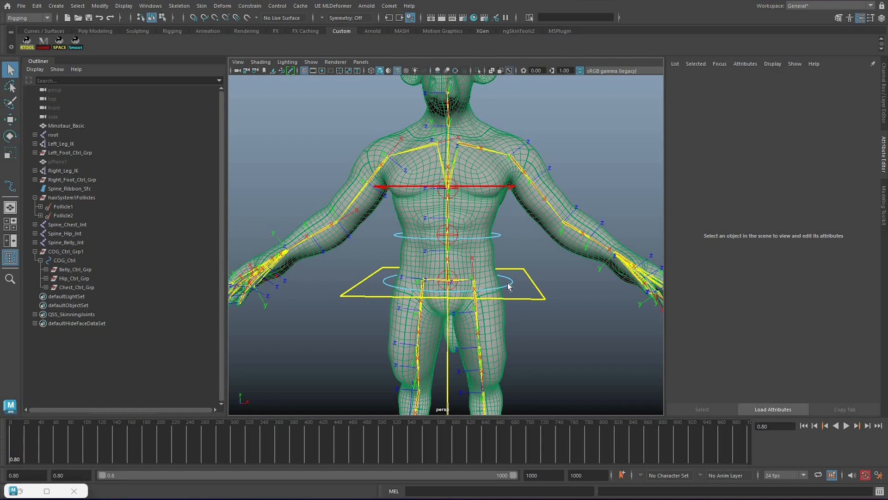
Try moving and rotating the hip control to test the spine deformation, reverting the pose
{"action": "left_click", "coordinate": [464, 290]}
{"action": "key", "text": "w"}
{"action": "left_click_drag", "start_coordinate": [448, 281], "coordinate": [476, 198]}
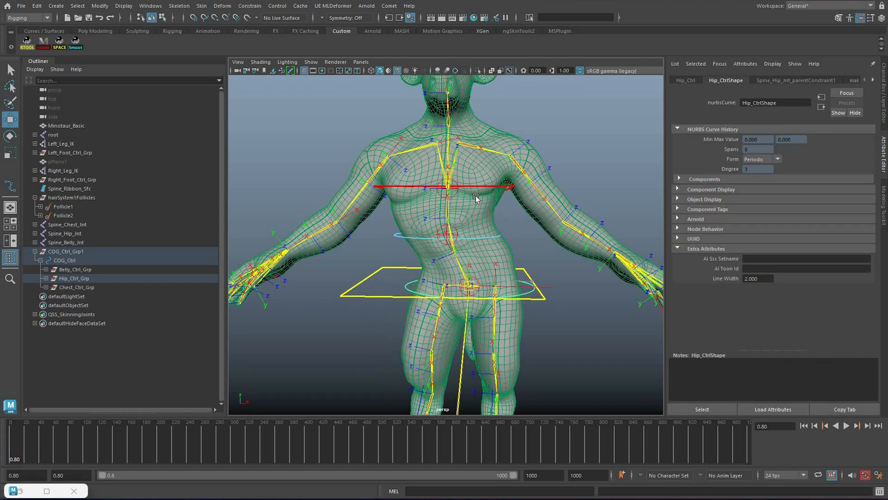
{"action": "key", "text": "e"}
{"action": "left_click_drag", "start_coordinate": [534, 301], "coordinate": [149, 280]}
{"action": "key", "text": "ctrl+z"}
{"action": "key", "text": "q"}
Parent-constrain Belly_Ctrl_Grp to both COG_Ctrl and Chest_Ctrl
{"action": "left_click", "coordinate": [363, 280]}
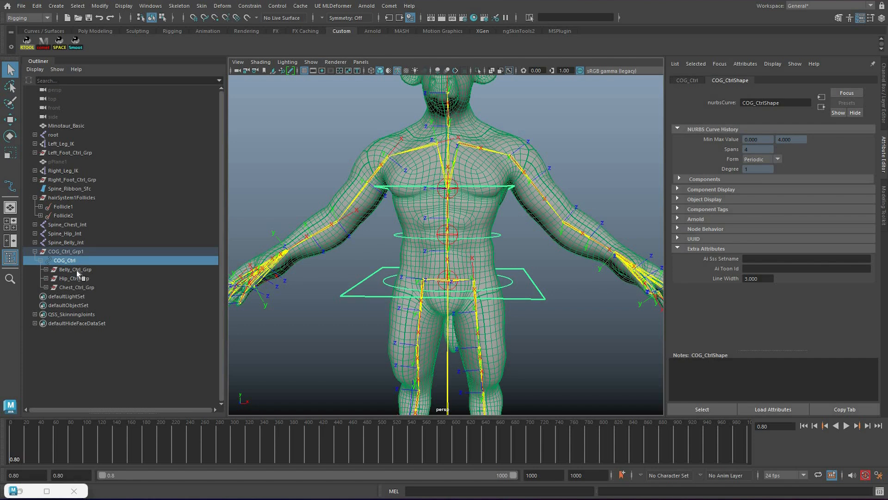
{"action": "key", "text": "ctrl+z"}
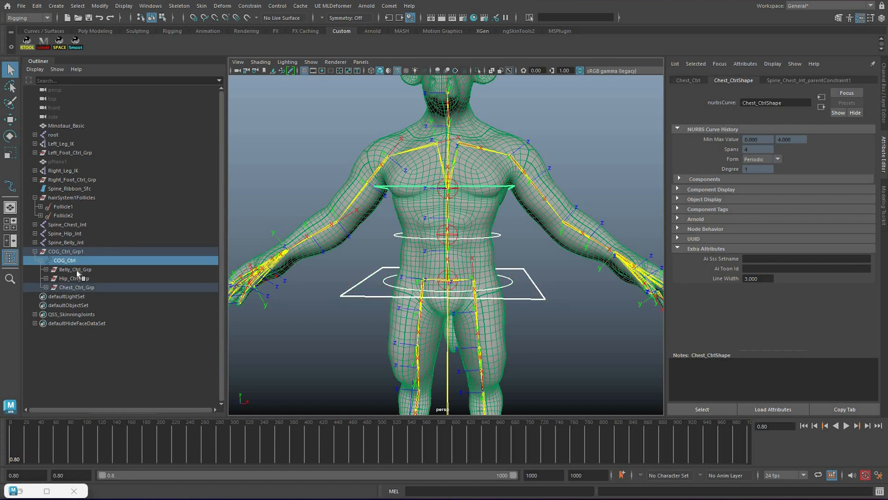
{"action": "key", "text": "ctrl+z"}
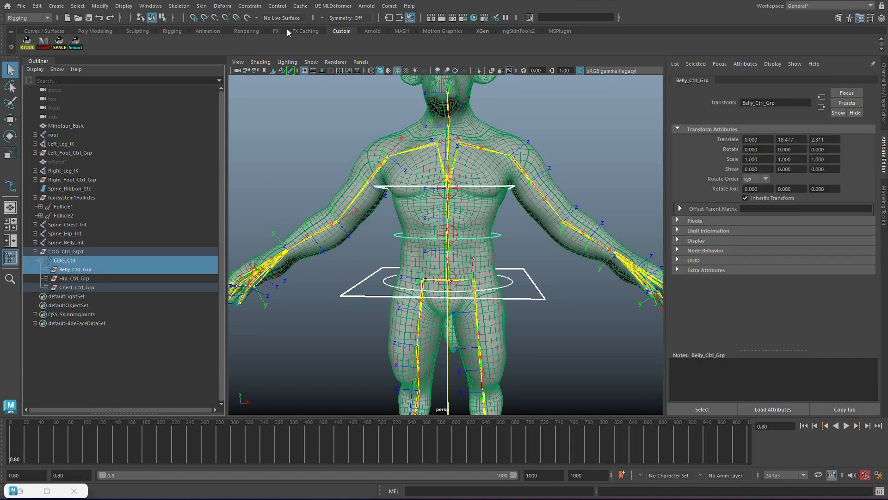
{"action": "left_click", "coordinate": [250, 6]}
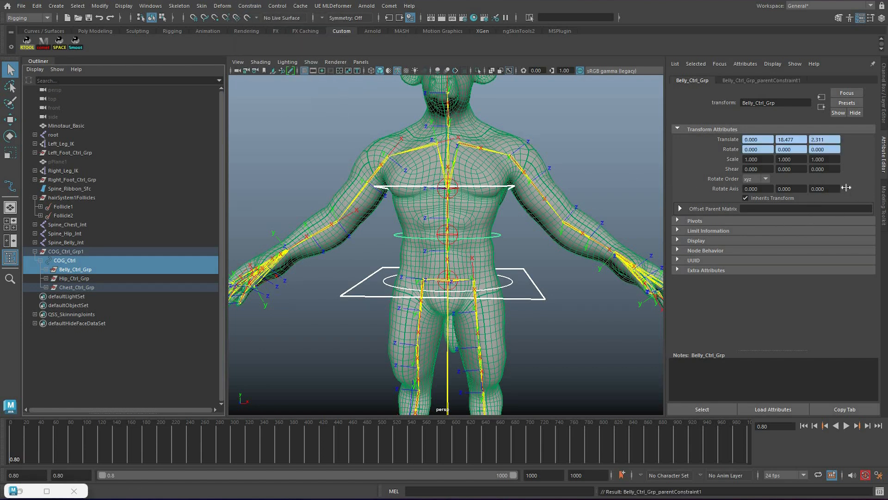
Set the Interp Type of Belly_Ctrl_Grp's parent constraint to Shortest and clear the selection
{"action": "key", "text": "ctrl+a"}
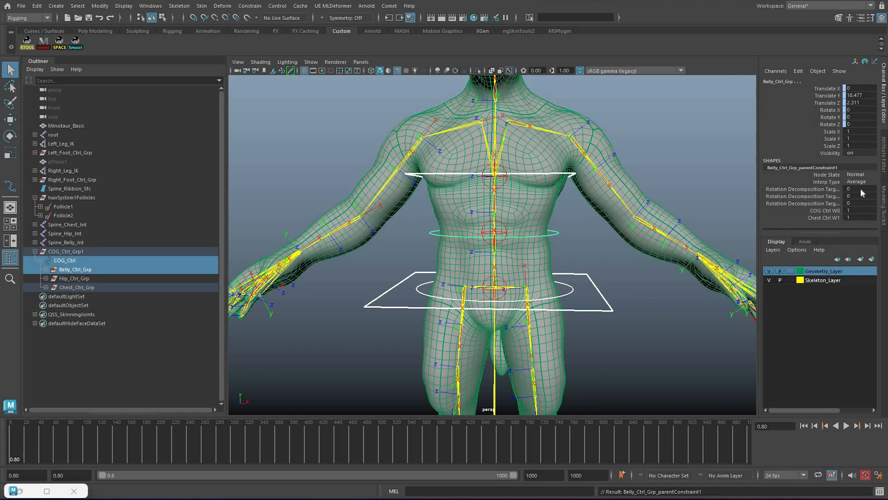
{"action": "left_click", "coordinate": [859, 190]}
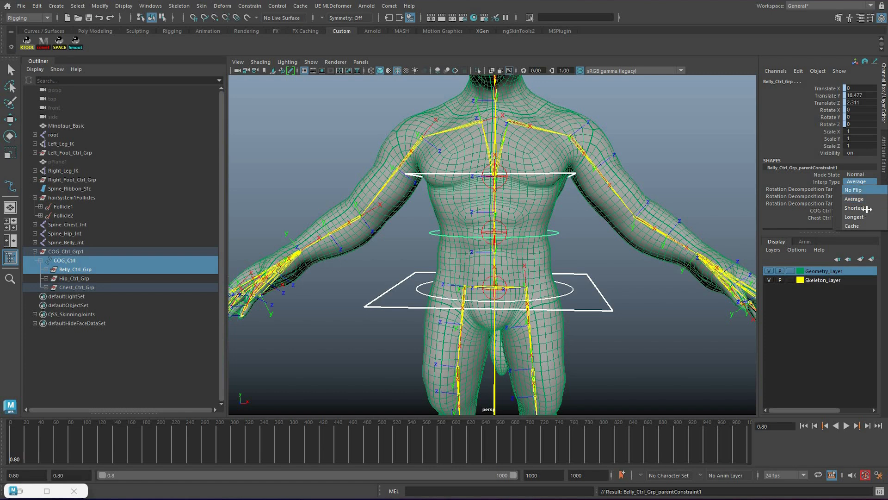
{"action": "key", "text": "Return"}
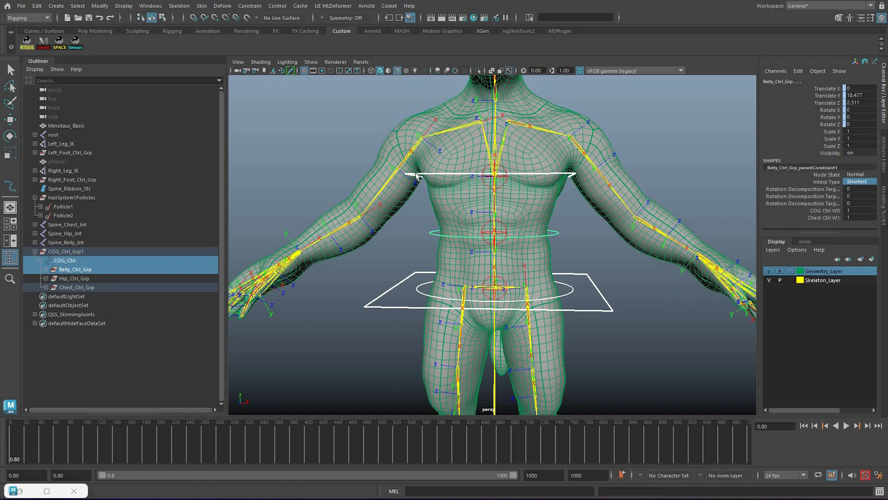
{"action": "left_click", "coordinate": [519, 151]}
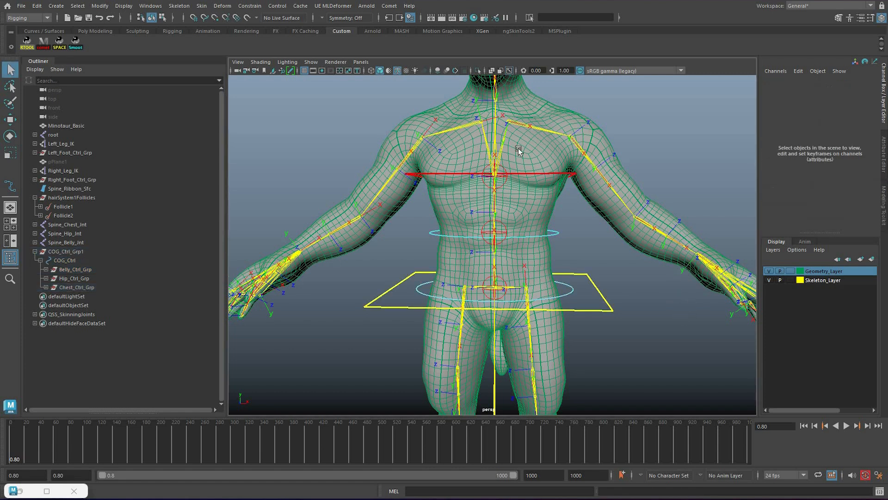
Try moving and rotating the chest control to test how the belly follows, reverting each change
{"action": "left_click", "coordinate": [533, 173]}
{"action": "key", "text": "w"}
{"action": "left_click_drag", "start_coordinate": [495, 175], "coordinate": [546, 172]}
{"action": "key", "text": "ctrl+z"}
{"action": "key", "text": "ctrl+z"}
{"action": "key", "text": "ctrl+z"}
{"action": "key", "text": "ctrl+z"}
{"action": "key", "text": "ctrl+z"}
{"action": "key", "text": "ctrl+z"}
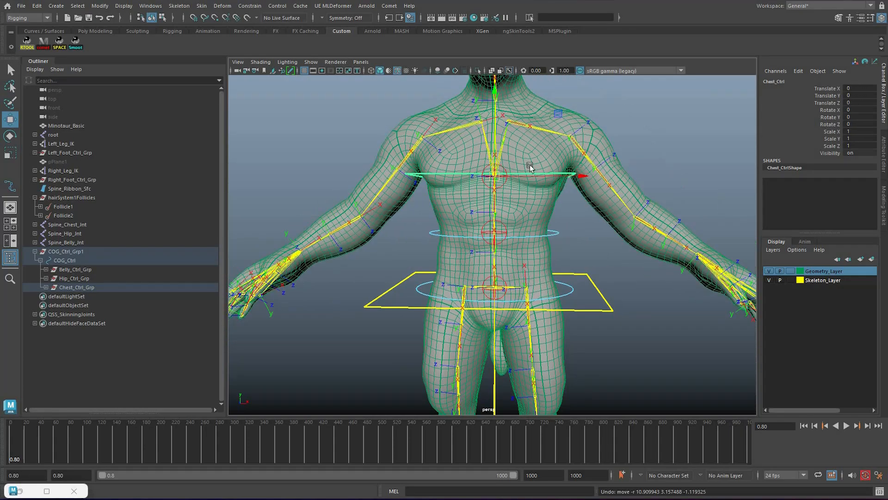
{"action": "key", "text": "e"}
{"action": "left_click_drag", "start_coordinate": [502, 178], "coordinate": [564, 326]}
{"action": "key", "text": "ctrl+z"}
{"action": "key", "text": "q"}
Try moving the controls at the hips and rotating the hip control about 23 degrees in Z, reverting both
{"action": "left_click", "coordinate": [575, 276]}
{"action": "key", "text": "w"}
{"action": "middle_click_drag", "start_coordinate": [538, 180], "coordinate": [550, 207]}
{"action": "key", "text": "ctrl+z"}
{"action": "key", "text": "q"}
{"action": "left_click", "coordinate": [573, 287]}
{"action": "key", "text": "e"}
{"action": "left_click_drag", "start_coordinate": [570, 250], "coordinate": [554, 238]}
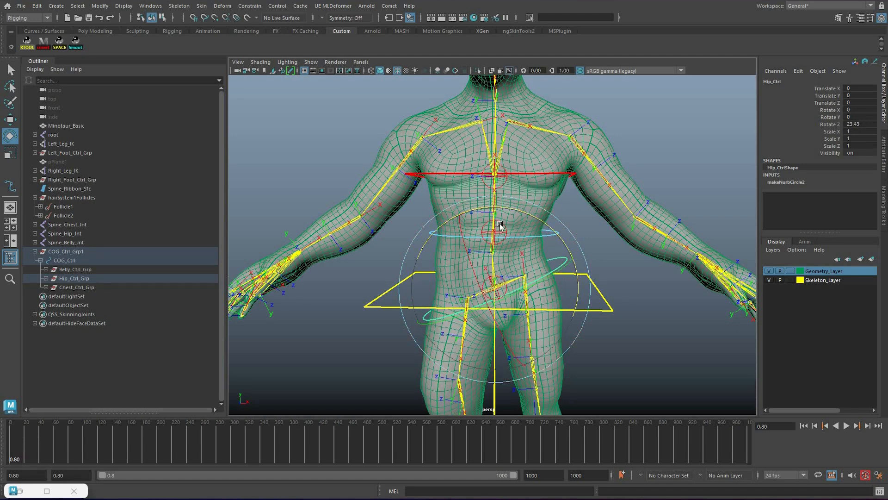
{"action": "key", "text": "ctrl+z"}
{"action": "key", "text": "q"}
Try moving the belly control slightly to test its independent motion, reverting the move
{"action": "left_click", "coordinate": [524, 238]}
{"action": "key", "text": "w"}
{"action": "mouse_move", "coordinate": [607, 297]}
{"action": "middle_mouse_down"}
{"action": "mouse_move", "coordinate": [591, 289]}
{"action": "mouse_move", "coordinate": [603, 311]}
{"action": "mouse_move", "coordinate": [593, 299]}
{"action": "mouse_move", "coordinate": [597, 305]}
{"action": "middle_mouse_up"}
{"action": "key", "text": "ctrl+z"}
{"action": "key", "text": "q"}
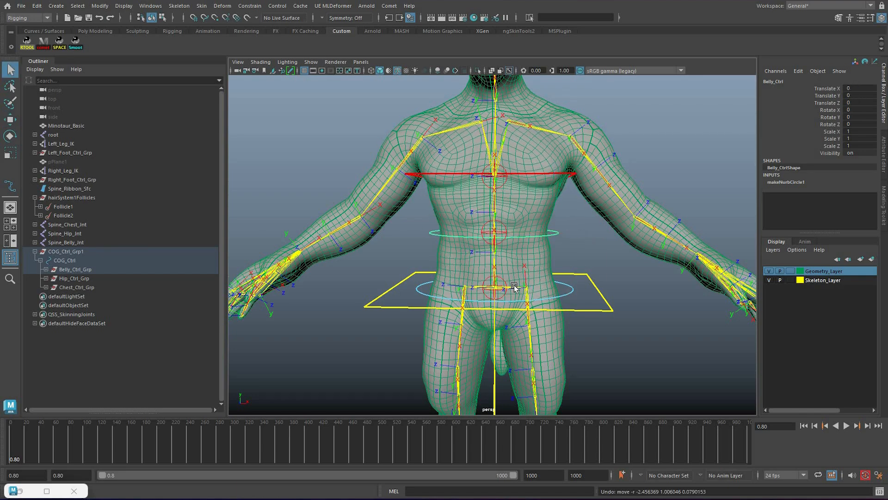
Try rotating the COG control to test the whole upper body, reverting each rotation
{"action": "left_click", "coordinate": [567, 289]}
{"action": "key", "text": "e"}
{"action": "middle_click_drag", "start_coordinate": [509, 210], "coordinate": [564, 212]}
{"action": "key", "text": "ctrl+z"}
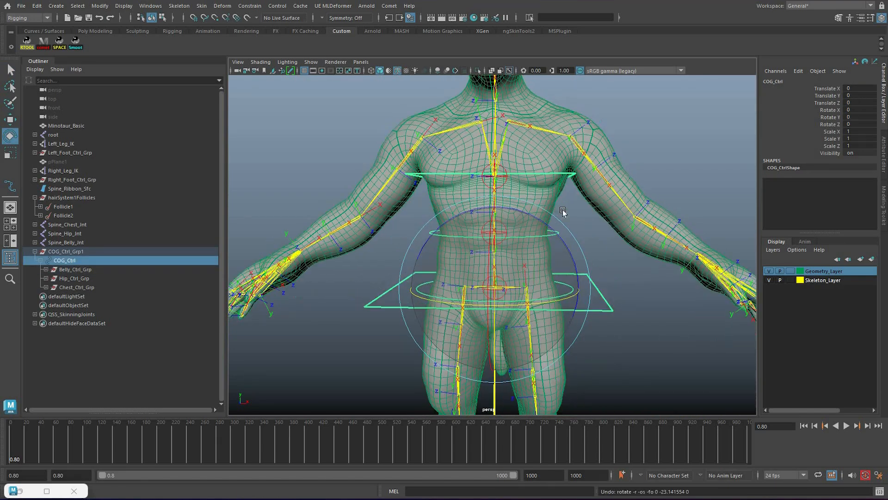
{"action": "scroll", "coordinate": [575, 212], "scroll_direction": "down", "scroll_amount": 5}
{"action": "middle_click_drag", "start_coordinate": [564, 269], "coordinate": [548, 211], "text": "alt"}
{"action": "mouse_move", "coordinate": [548, 211]}
{"action": "left_mouse_down"}
{"action": "mouse_move", "coordinate": [543, 219]}
{"action": "mouse_move", "coordinate": [555, 221]}
{"action": "left_mouse_up"}
{"action": "key", "text": "ctrl+z"}
{"action": "key", "text": "q"}
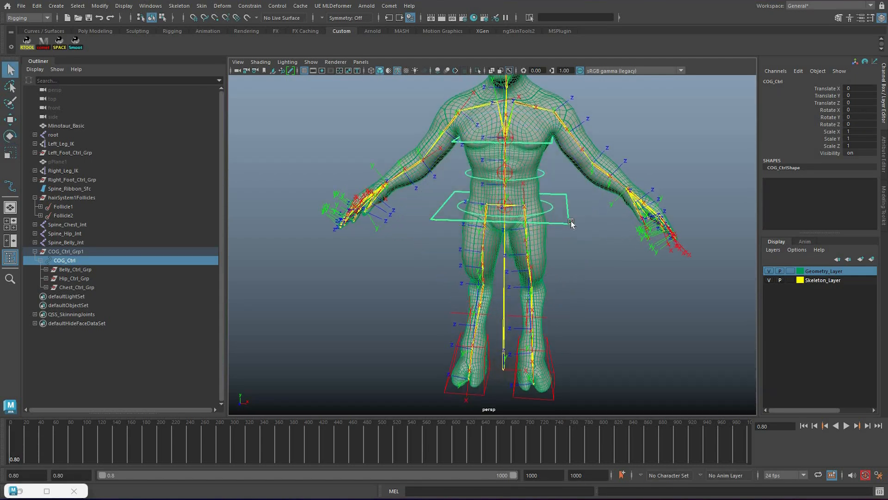
Try rotating the hip control with the full legs in view, reverting the pose
{"action": "left_click", "coordinate": [552, 210]}
{"action": "key", "text": "e"}
{"action": "middle_click_drag", "start_coordinate": [541, 216], "coordinate": [512, 246]}
{"action": "key", "text": "ctrl+z"}
{"action": "key", "text": "w"}
{"action": "key", "text": "ctrl+z"}
{"action": "key", "text": "q"}
Try lowering the COG control about 23 units to test the leg IK, reverting the move
{"action": "left_click", "coordinate": [561, 224]}
{"action": "key", "text": "w"}
{"action": "middle_click_drag", "start_coordinate": [454, 238], "coordinate": [457, 287]}
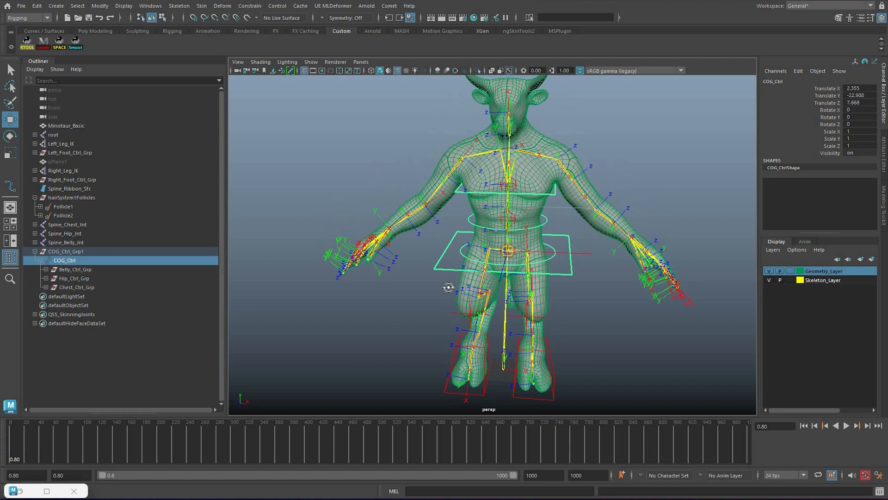
{"action": "key", "text": "ctrl+z"}
{"action": "key", "text": "q"}
Create a circle control matched to the neck joint with the rigging toolbox
{"action": "left_click_drag", "start_coordinate": [559, 297], "coordinate": [593, 318], "text": "alt"}
{"action": "left_click_drag", "start_coordinate": [467, 278], "coordinate": [613, 257], "text": "alt"}
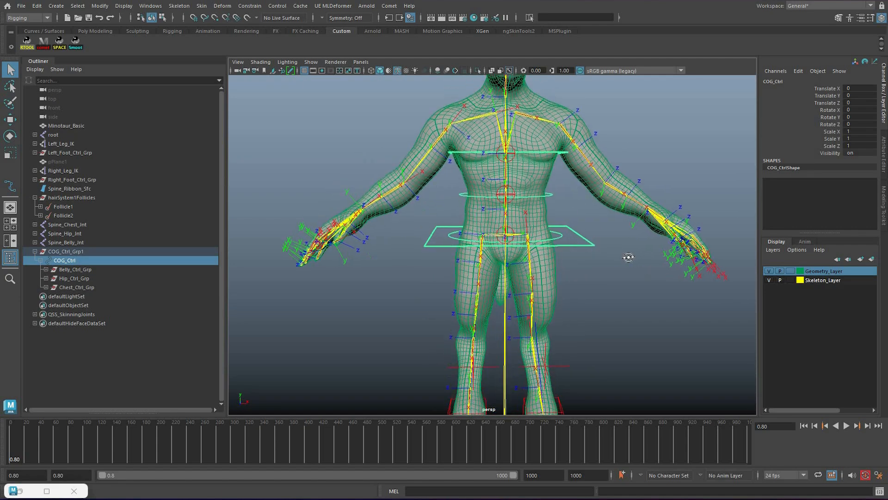
{"action": "scroll", "coordinate": [614, 256], "scroll_direction": "down", "scroll_amount": 4}
{"action": "mouse_move", "coordinate": [481, 259]}
{"action": "left_mouse_down", "text": "alt"}
{"action": "mouse_move", "coordinate": [646, 258]}
{"action": "mouse_move", "coordinate": [523, 292]}
{"action": "mouse_move", "coordinate": [553, 281]}
{"action": "mouse_move", "coordinate": [584, 287]}
{"action": "mouse_move", "coordinate": [481, 273]}
{"action": "left_mouse_up", "text": "alt"}
{"action": "middle_click_drag", "start_coordinate": [501, 118], "coordinate": [495, 149], "text": "alt"}
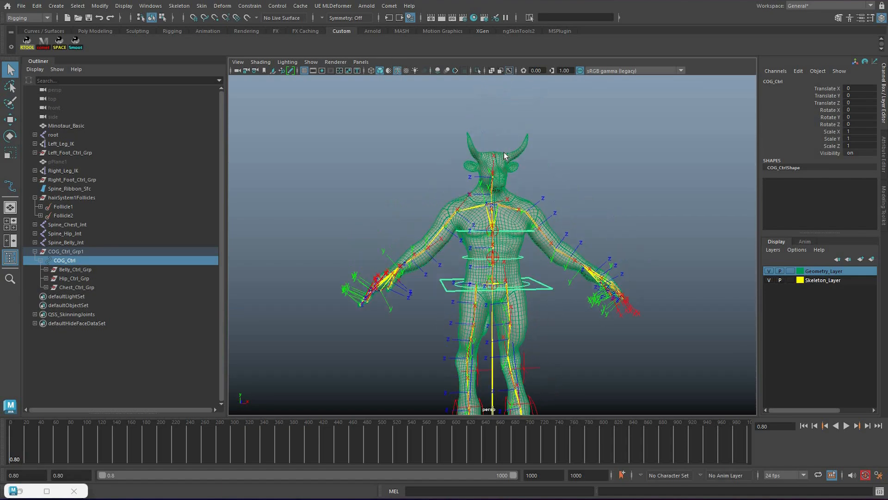
{"action": "scroll", "coordinate": [448, 163], "scroll_direction": "up", "scroll_amount": 4}
{"action": "left_click", "coordinate": [494, 140]}
{"action": "left_click_drag", "start_coordinate": [534, 178], "coordinate": [548, 252], "text": "alt"}
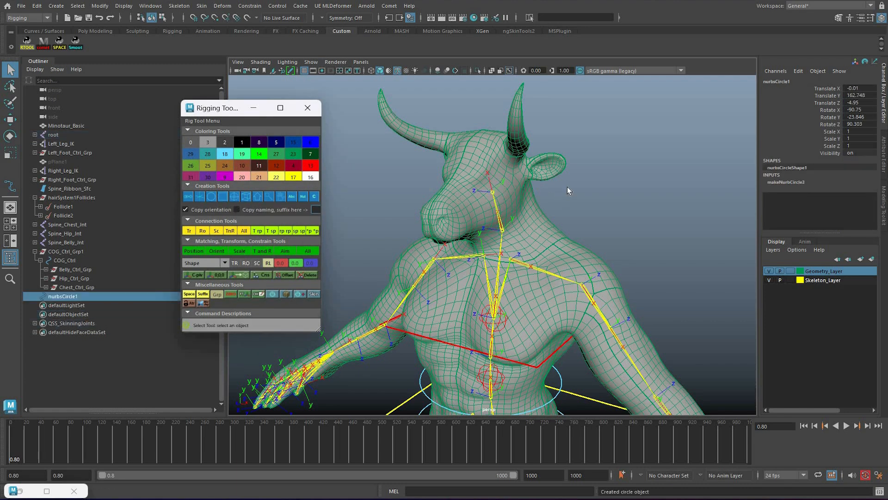
Rotate the neck circle's control vertices in component mode so the circle lies across the neck
{"action": "scroll", "coordinate": [561, 211], "scroll_direction": "up", "scroll_amount": 8}
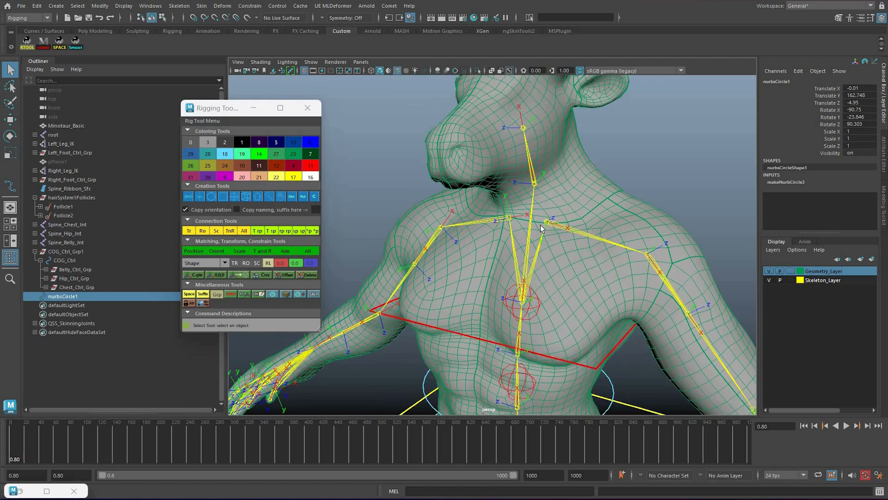
{"action": "key", "text": "4"}
{"action": "scroll", "coordinate": [557, 222], "scroll_direction": "up", "scroll_amount": 5}
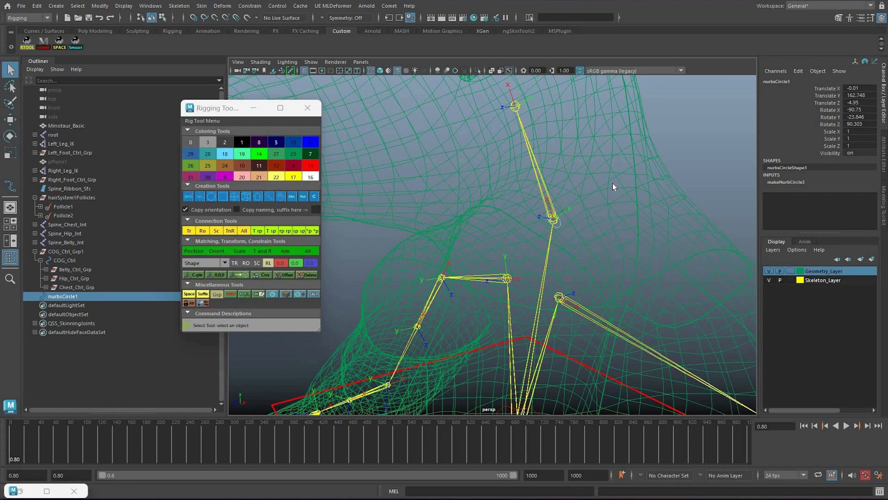
{"action": "scroll", "coordinate": [537, 229], "scroll_direction": "up", "scroll_amount": 2}
{"action": "key", "text": "F8"}
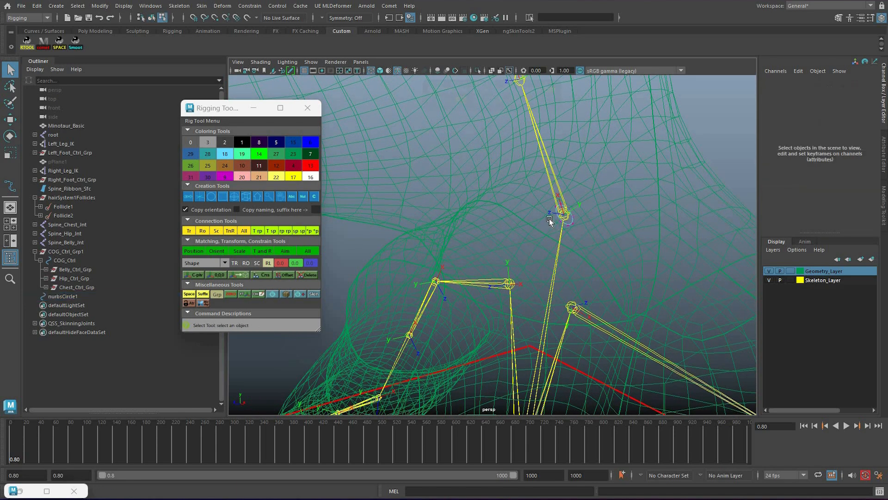
{"action": "key", "text": "e"}
{"action": "left_click_drag", "start_coordinate": [581, 246], "coordinate": [514, 161], "text": "alt"}
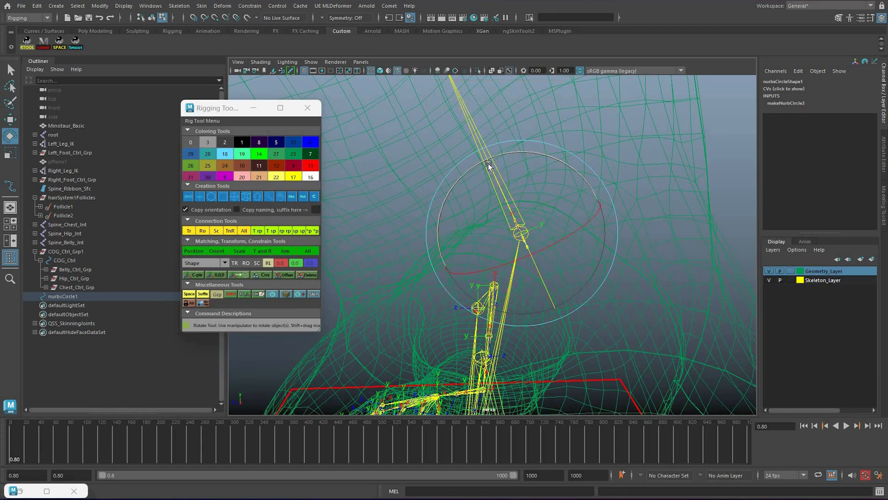
{"action": "left_click_drag", "start_coordinate": [484, 164], "coordinate": [532, 229]}
Scale up the neck circle's control vertices until the circle surrounds the neck
{"action": "key", "text": "r"}
{"action": "left_click_drag", "start_coordinate": [621, 228], "coordinate": [481, 231], "text": "alt"}
{"action": "key", "text": "5"}
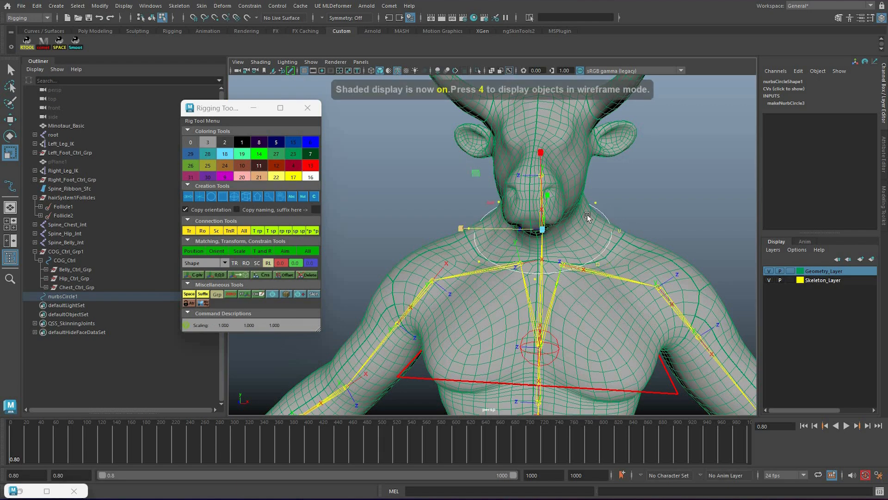
{"action": "left_click_drag", "start_coordinate": [514, 230], "coordinate": [513, 227], "text": "alt"}
{"action": "left_click_drag", "start_coordinate": [540, 198], "coordinate": [600, 216], "text": "alt"}
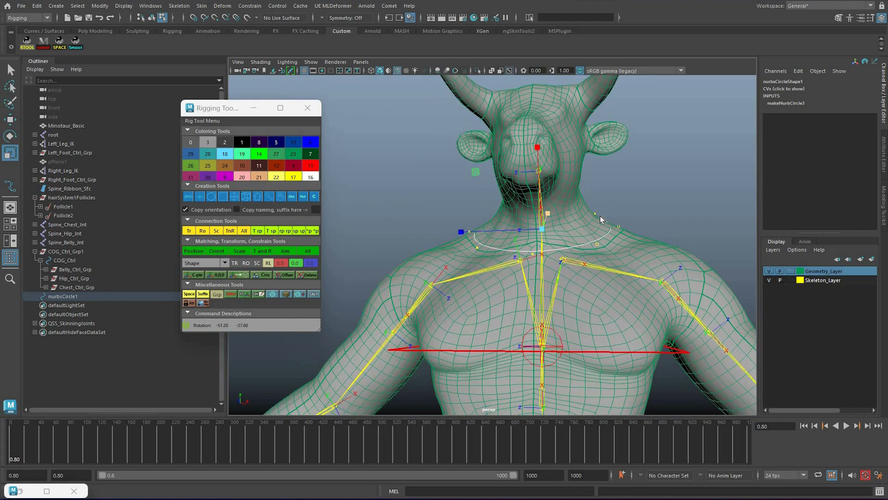
Return the neck circle to object mode and color it yellow
{"action": "key", "text": "w"}
{"action": "key", "text": "q"}
{"action": "right_click", "coordinate": [606, 216]}
{"action": "left_click", "coordinate": [651, 204]}
{"action": "left_click", "coordinate": [605, 217]}
{"action": "scroll", "coordinate": [601, 213], "scroll_direction": "down", "scroll_amount": 4}
{"action": "left_click_drag", "start_coordinate": [597, 187], "coordinate": [491, 225], "text": "alt"}
{"action": "scroll", "coordinate": [597, 208], "scroll_direction": "up", "scroll_amount": 4}
{"action": "left_click", "coordinate": [619, 209]}
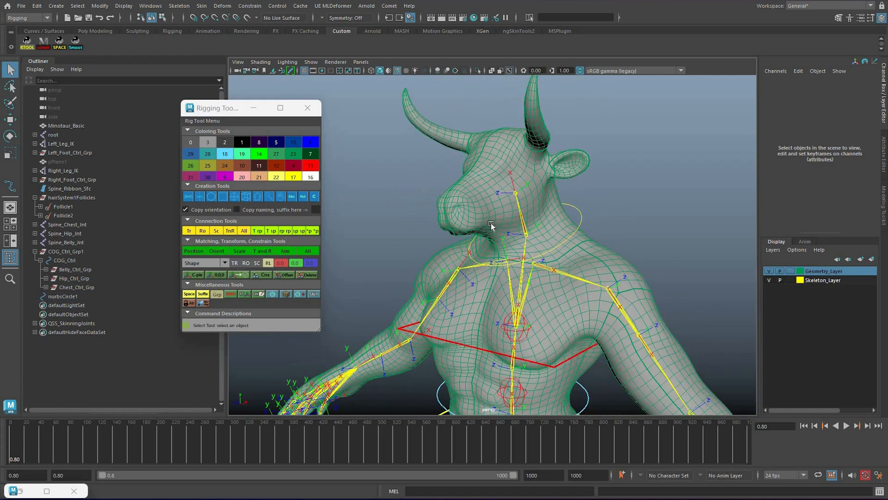
Create a pointer control matched to the head joint
{"action": "left_click", "coordinate": [516, 193]}
{"action": "key", "text": "w"}
{"action": "left_click_drag", "start_coordinate": [516, 193], "coordinate": [484, 204], "text": "alt"}
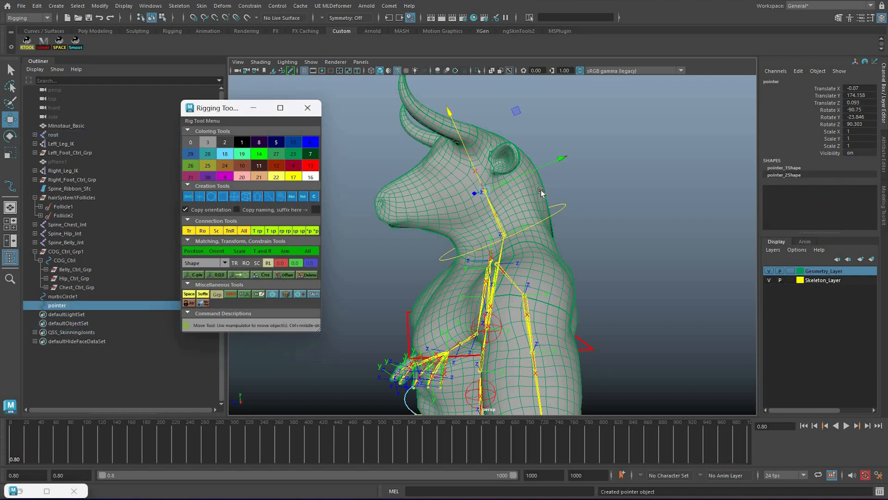
Scale the head joint's pointer control uniformly to about 9.45
{"action": "left_click_drag", "start_coordinate": [579, 200], "coordinate": [654, 218], "text": "alt"}
{"action": "key", "text": "r"}
{"action": "mouse_move", "coordinate": [595, 215]}
{"action": "middle_mouse_down"}
{"action": "mouse_move", "coordinate": [609, 210]}
{"action": "mouse_move", "coordinate": [590, 203]}
{"action": "middle_mouse_up"}
{"action": "left_click_drag", "start_coordinate": [564, 200], "coordinate": [535, 190], "text": "alt"}
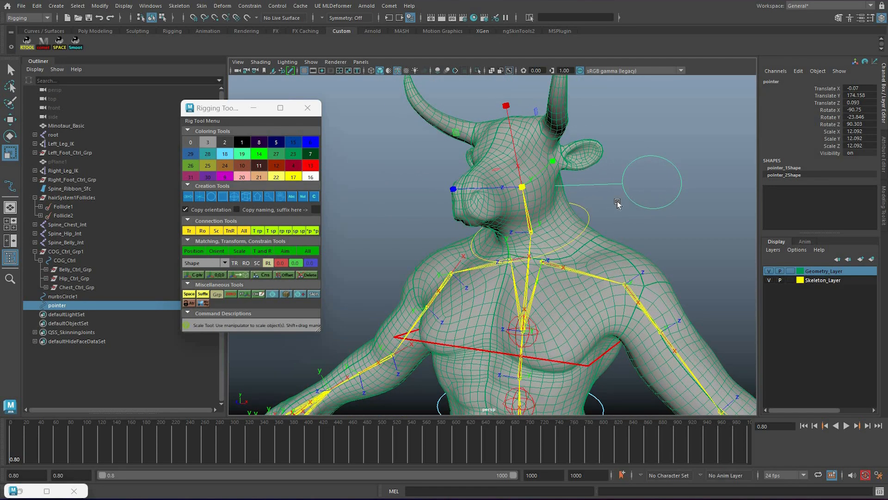
{"action": "middle_click_drag", "start_coordinate": [611, 208], "coordinate": [487, 129]}
Rotate the pointer control freehand until its circle stands above the minotaur's head
{"action": "key", "text": "e"}
{"action": "middle_click_drag", "start_coordinate": [449, 100], "coordinate": [464, 139], "text": "alt"}
{"action": "scroll", "coordinate": [464, 139], "scroll_direction": "down", "scroll_amount": 1}
{"action": "middle_click_drag", "start_coordinate": [666, 151], "coordinate": [863, 121]}
{"action": "left_click_drag", "start_coordinate": [573, 252], "coordinate": [621, 249], "text": "alt"}
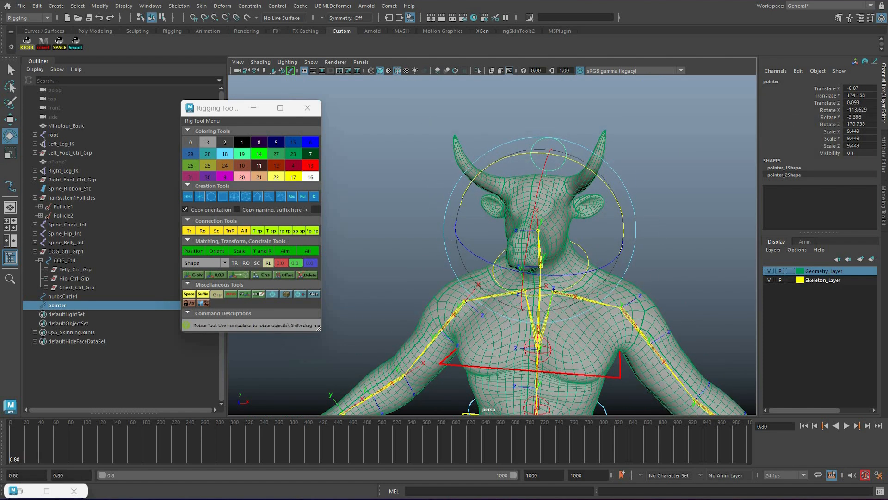
Set the pointer control's Rotate Z to 190 and its Rotate X and Rotate Y to 0
{"action": "type", "text": "190"}
{"action": "key", "text": "Return"}
{"action": "key", "text": "shift+Tab"}
{"action": "key", "text": "shift+Tab"}
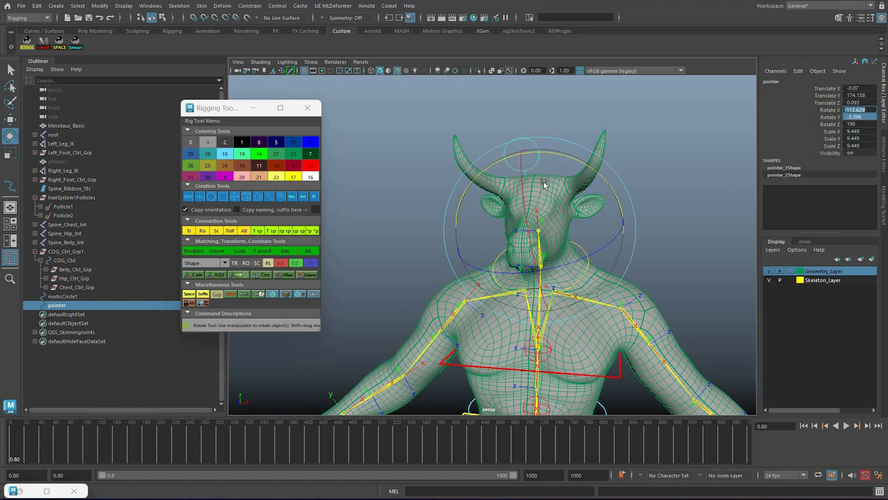
{"action": "type", "text": "0"}
{"action": "key", "text": "Return"}
Straighten the pointer control above the head with Rotate Z at 180 and Rotate X at -90
{"action": "left_click_drag", "start_coordinate": [465, 180], "coordinate": [728, 88], "text": "alt"}
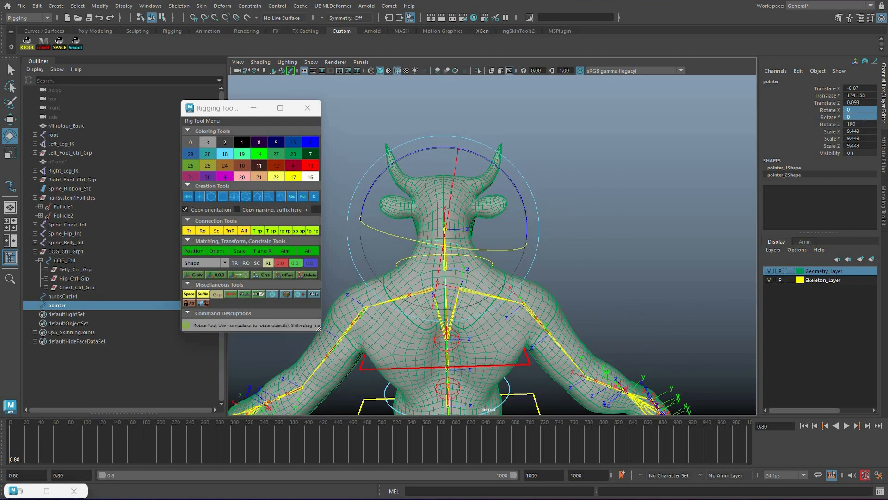
{"action": "key", "text": "Tab"}
{"action": "key", "text": "Return"}
{"action": "left_click_drag", "start_coordinate": [444, 146], "coordinate": [445, 99]}
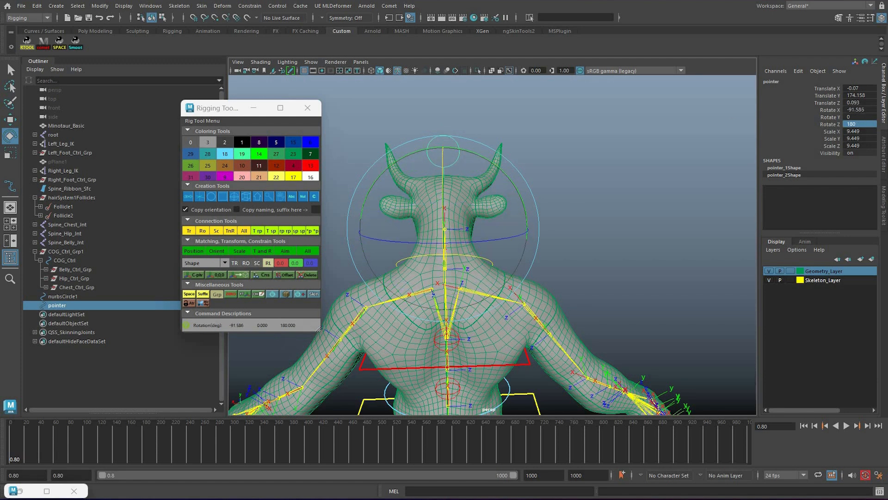
{"action": "type", "text": "-90"}
{"action": "key", "text": "Return"}
{"action": "left_click_drag", "start_coordinate": [585, 198], "coordinate": [569, 184], "text": "alt"}
{"action": "key", "text": "q"}
{"action": "left_click", "coordinate": [590, 187]}
{"action": "key", "text": "ctrl+z"}
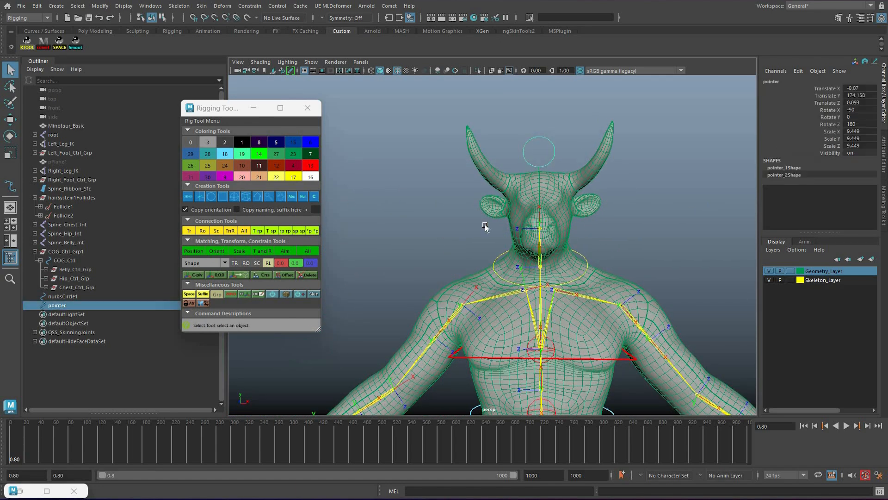
Turn the pointer control to a Rotate Y of 90 so its circle faces the side of the head
{"action": "left_click_drag", "start_coordinate": [444, 221], "coordinate": [453, 222], "text": "alt"}
{"action": "key", "text": "e"}
{"action": "middle_click_drag", "start_coordinate": [695, 133], "coordinate": [879, 126]}
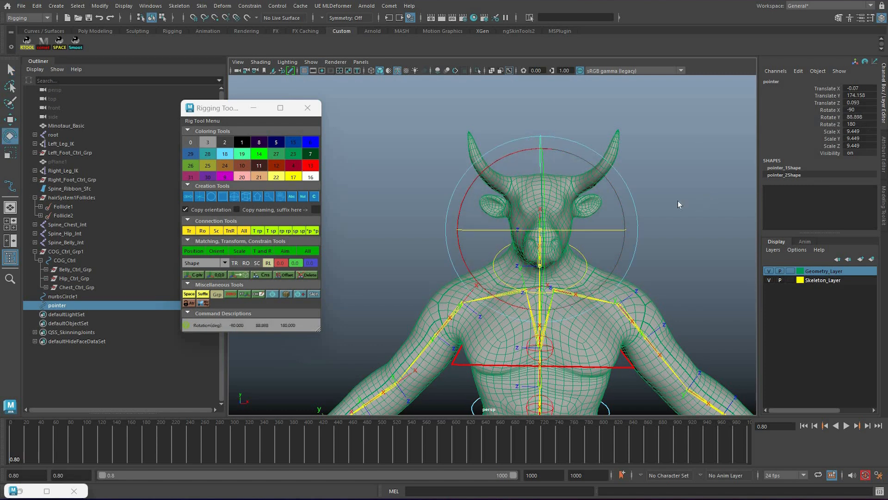
{"action": "key", "text": "q"}
{"action": "left_click_drag", "start_coordinate": [561, 164], "coordinate": [460, 210], "text": "alt"}
Scale the pointer control up uniformly to about 10.32 and color it red
{"action": "key", "text": "w"}
{"action": "scroll", "coordinate": [460, 210], "scroll_direction": "down", "scroll_amount": 2}
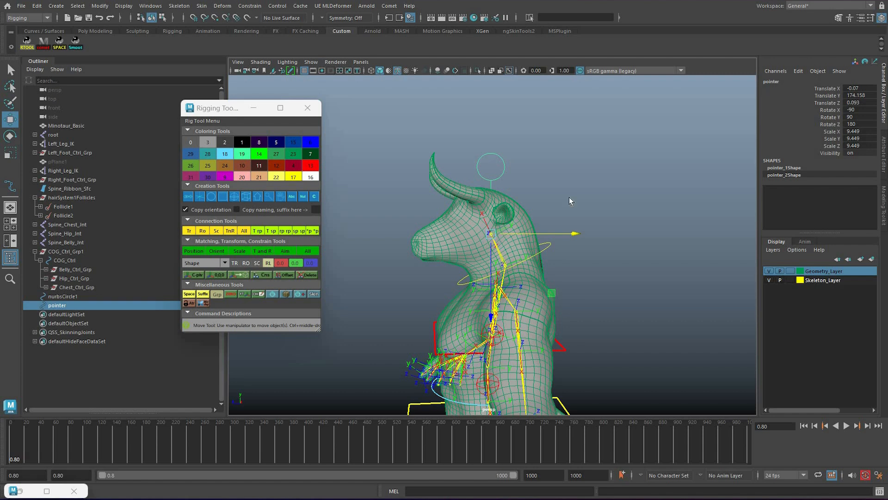
{"action": "key", "text": "r"}
{"action": "middle_click_drag", "start_coordinate": [527, 197], "coordinate": [517, 200]}
{"action": "key", "text": "q"}
{"action": "left_click", "coordinate": [598, 197]}
{"action": "mouse_move", "coordinate": [594, 196]}
{"action": "left_mouse_down", "text": "alt"}
{"action": "mouse_move", "coordinate": [637, 192]}
{"action": "mouse_move", "coordinate": [584, 184]}
{"action": "left_mouse_up", "text": "alt"}
{"action": "scroll", "coordinate": [505, 163], "scroll_direction": "down", "scroll_amount": 2}
{"action": "mouse_move", "coordinate": [488, 172]}
{"action": "left_mouse_down", "text": "alt"}
{"action": "mouse_move", "coordinate": [572, 176]}
{"action": "mouse_move", "coordinate": [493, 176]}
{"action": "left_mouse_up", "text": "alt"}
{"action": "left_click", "coordinate": [492, 181]}
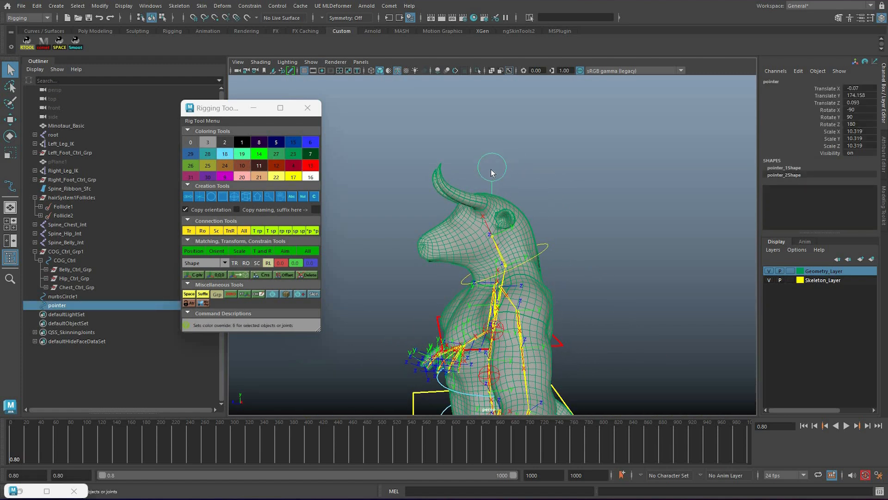
Rename the pointer control to Head_Ctrl
{"action": "left_click", "coordinate": [666, 144]}
{"action": "left_click", "coordinate": [493, 181]}
{"action": "left_click_drag", "start_coordinate": [493, 181], "coordinate": [579, 185], "text": "alt"}
{"action": "left_click", "coordinate": [786, 81]}
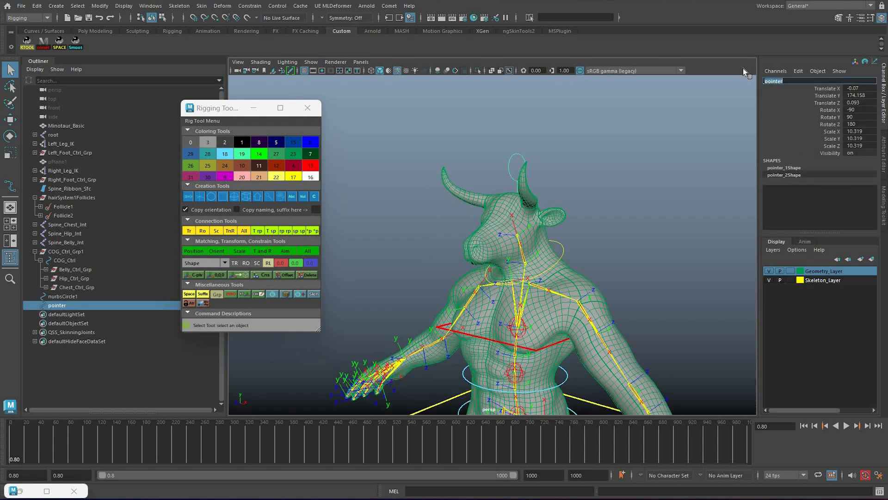
{"action": "type", "text": "Head_Ctrl"}
{"action": "key", "text": "Return"}
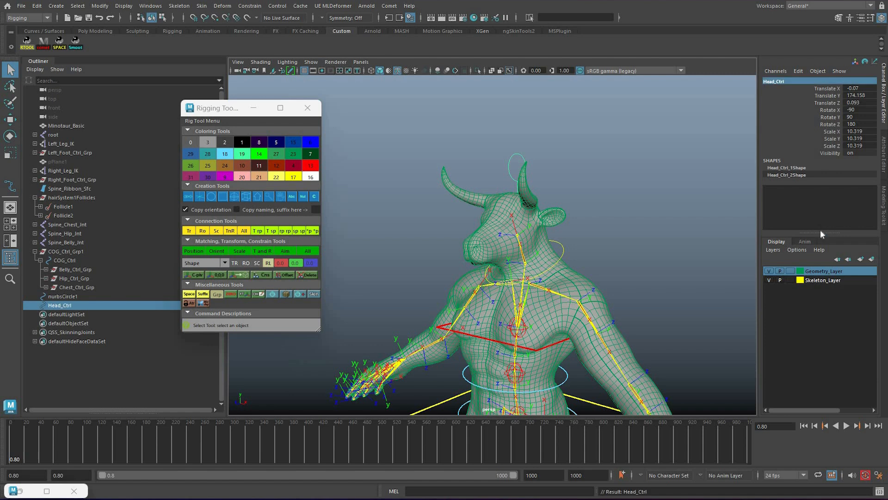
Freeze all transformations on Head_Ctrl
{"action": "right_click", "coordinate": [816, 296]}
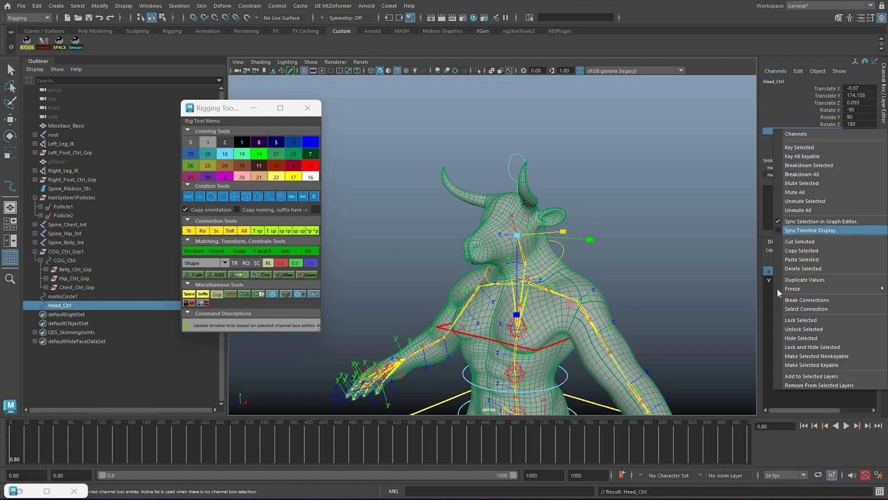
{"action": "mouse_move", "coordinate": [793, 289]}
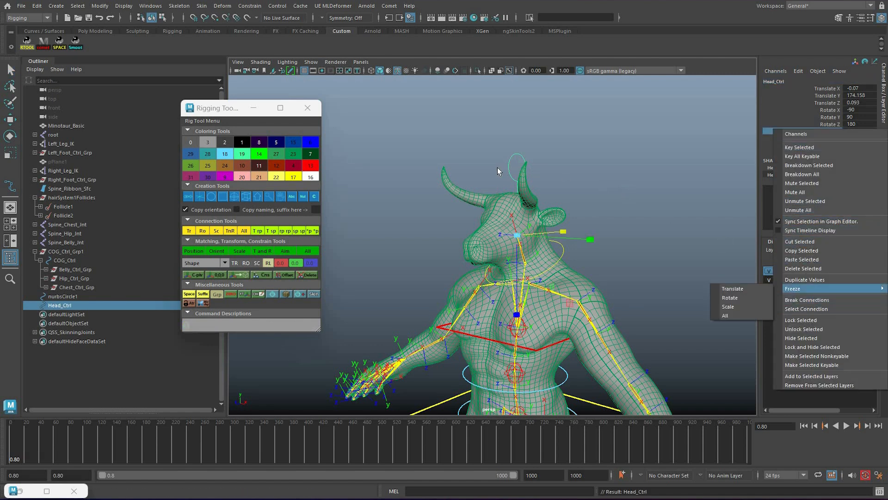
{"action": "left_click", "coordinate": [745, 315]}
{"action": "key", "text": "q"}
{"action": "left_click", "coordinate": [296, 388]}
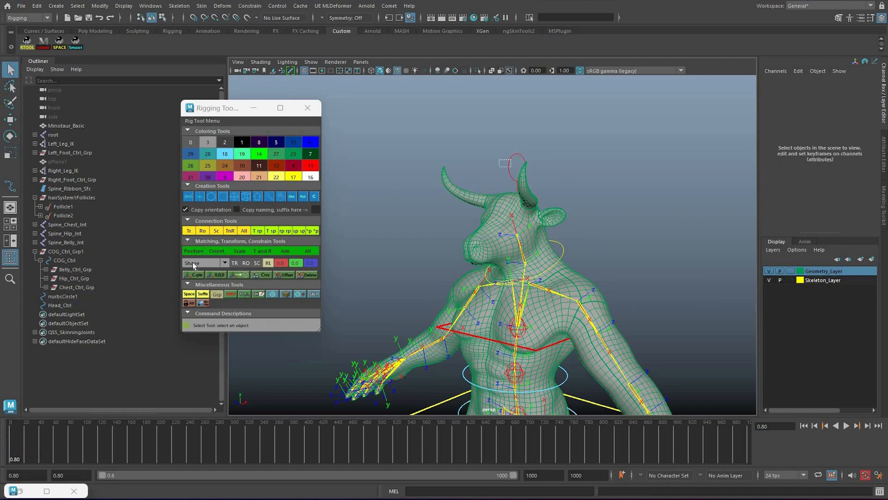
Create a parent group above Head_Ctrl
{"action": "left_click_drag", "start_coordinate": [500, 160], "coordinate": [512, 167]}
{"action": "left_click_drag", "start_coordinate": [511, 167], "coordinate": [416, 167], "text": "alt"}
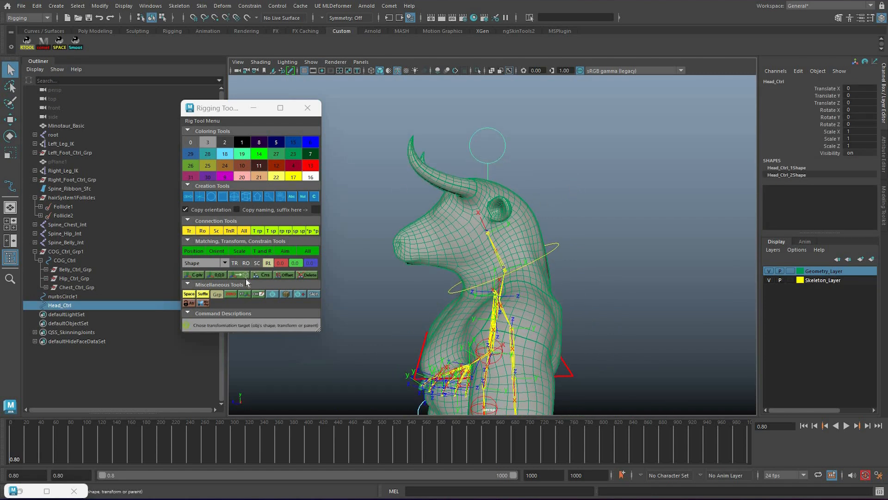
{"action": "left_click", "coordinate": [217, 295]}
{"action": "left_click", "coordinate": [111, 374]}
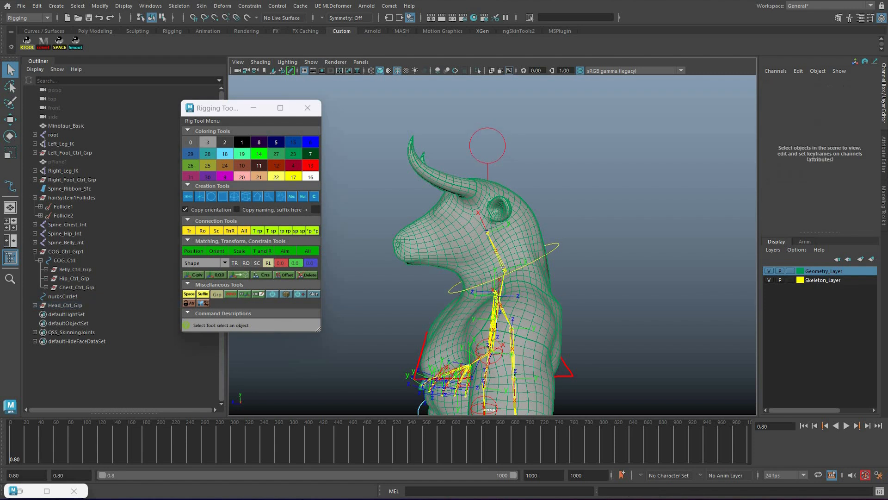
Rename nurbsCircle1 to Neck_Ctrl and create a space group above it that takes over its transforms
{"action": "left_click", "coordinate": [64, 296]}
{"action": "double_click", "coordinate": [76, 294]}
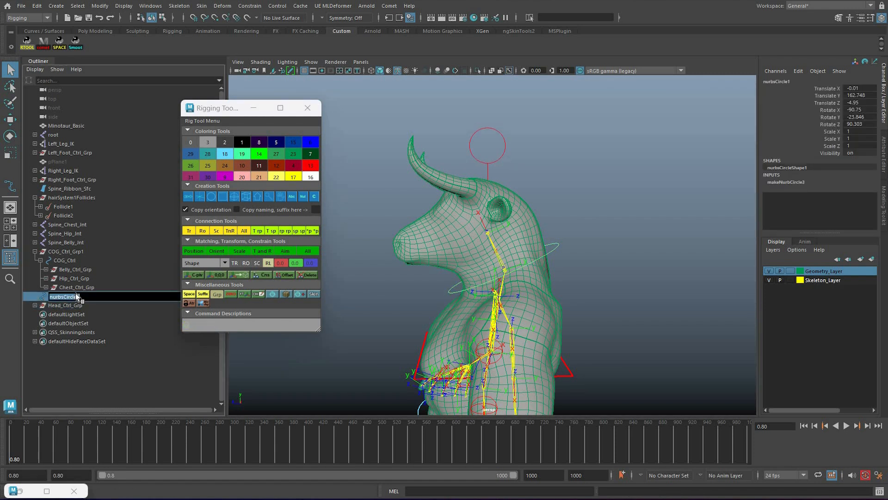
{"action": "type", "text": "Neck_Ctrl"}
{"action": "key", "text": "Return"}
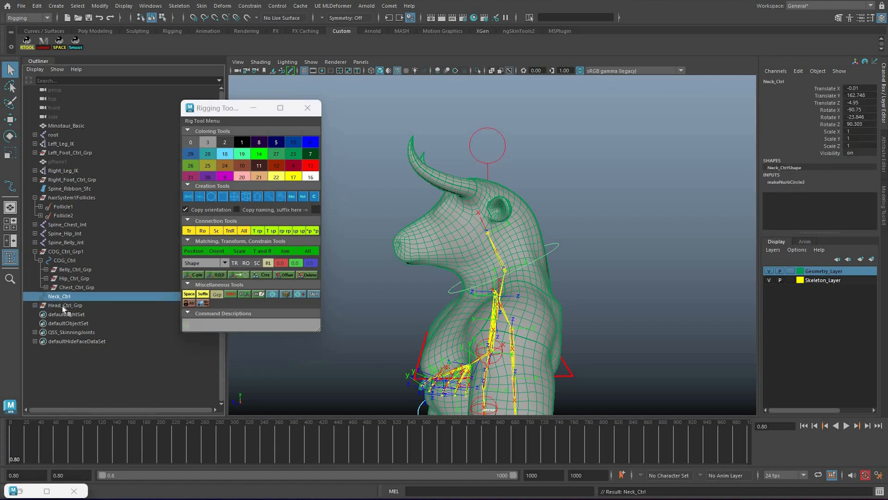
{"action": "left_click", "coordinate": [188, 296]}
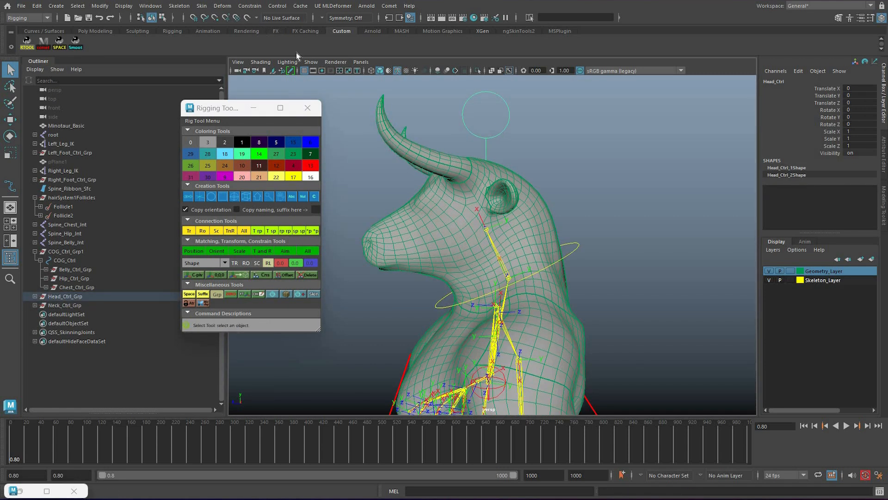
Parent-constrain the head joint to Head_Ctrl
{"action": "left_click", "coordinate": [564, 255]}
{"action": "left_click", "coordinate": [259, 7]}
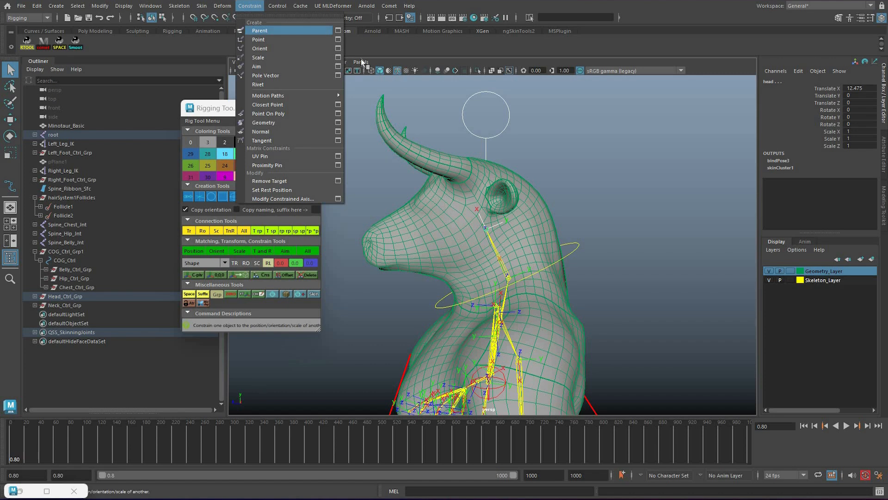
{"action": "left_click", "coordinate": [260, 29]}
Parent-constrain the neck_01 joint to Neck_Ctrl
{"action": "left_click", "coordinate": [572, 253]}
{"action": "left_click", "coordinate": [500, 259], "text": "shift"}
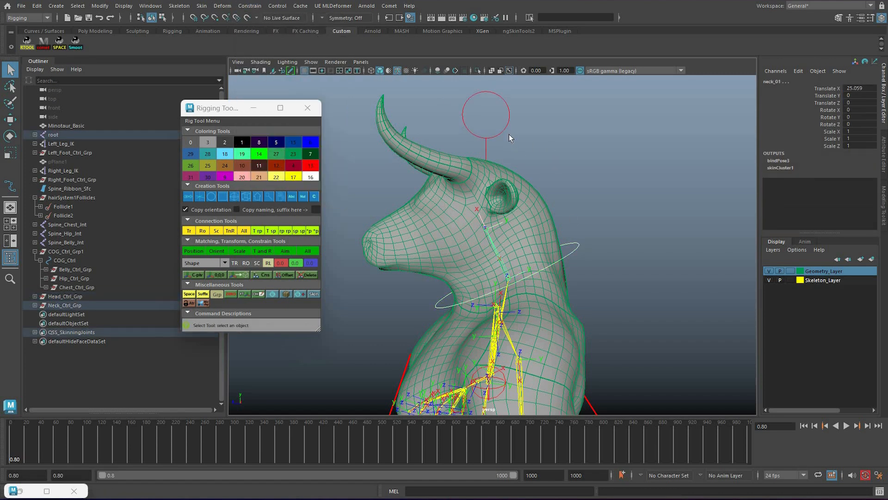
{"action": "left_click", "coordinate": [250, 6]}
{"action": "left_click", "coordinate": [260, 29]}
{"action": "left_click", "coordinate": [555, 139]}
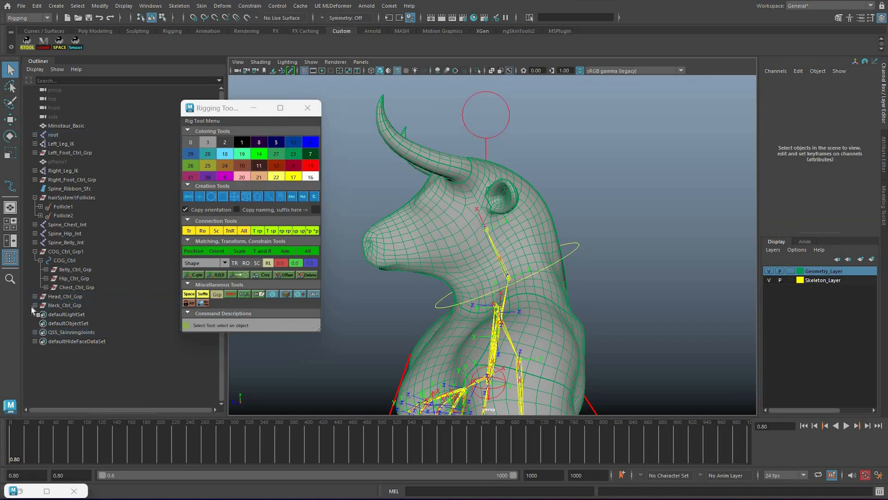
Parent Head_Ctrl_Grp under Neck_Ctrl in the hierarchy
{"action": "left_click", "coordinate": [500, 134]}
{"action": "left_click", "coordinate": [65, 296]}
{"action": "left_click", "coordinate": [35, 305]}
{"action": "middle_click_drag", "start_coordinate": [65, 296], "coordinate": [66, 315]}
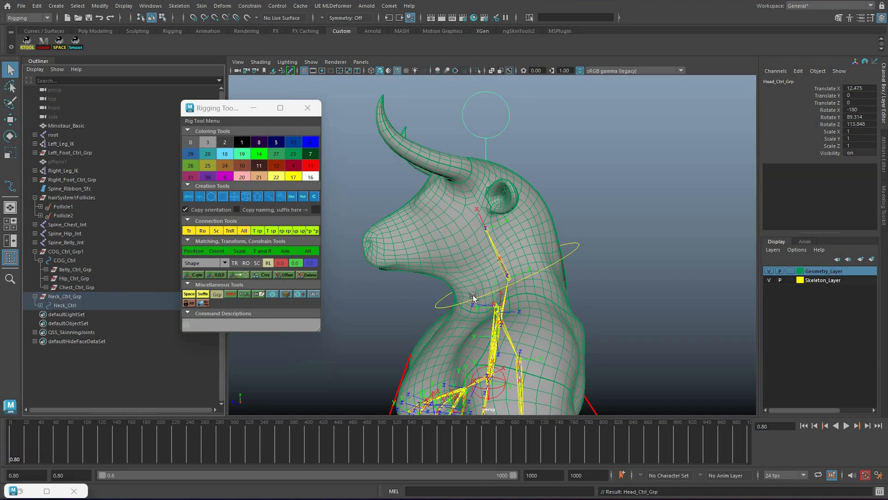
Test Neck_Ctrl by rotating it to see the head follow, and undo the rotations
{"action": "left_click", "coordinate": [567, 267]}
{"action": "key", "text": "e"}
{"action": "left_click_drag", "start_coordinate": [562, 270], "coordinate": [491, 171]}
{"action": "key", "text": "ctrl+z"}
{"action": "mouse_move", "coordinate": [550, 209]}
{"action": "left_mouse_down"}
{"action": "mouse_move", "coordinate": [506, 191]}
{"action": "mouse_move", "coordinate": [580, 236]}
{"action": "mouse_move", "coordinate": [551, 210]}
{"action": "left_mouse_up"}
{"action": "key", "text": "ctrl+z"}
{"action": "key", "text": "q"}
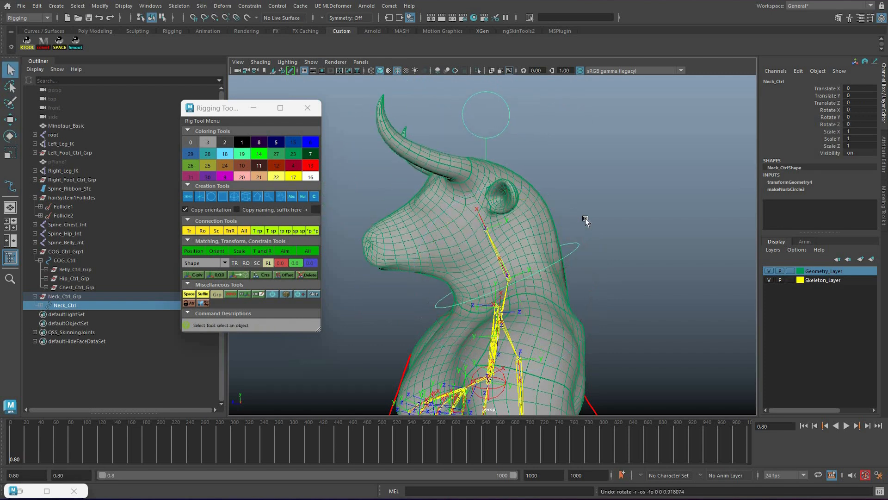
Test-rotate the head control, check the head's movement from another angle, and undo the changes
{"action": "left_click", "coordinate": [523, 217]}
{"action": "key", "text": "e"}
{"action": "left_click_drag", "start_coordinate": [462, 213], "coordinate": [623, 212]}
{"action": "left_click_drag", "start_coordinate": [495, 212], "coordinate": [618, 245], "text": "alt"}
{"action": "key", "text": "ctrl+z"}
{"action": "key", "text": "ctrl+z"}
{"action": "key", "text": "ctrl+z"}
{"action": "key", "text": "ctrl+z"}
{"action": "key", "text": "ctrl+z"}
{"action": "key", "text": "q"}
Parent Neck_Ctrl_Grp under the red Chest_Ctrl
{"action": "left_click_drag", "start_coordinate": [596, 243], "coordinate": [569, 215], "text": "alt"}
{"action": "left_click", "coordinate": [151, 306]}
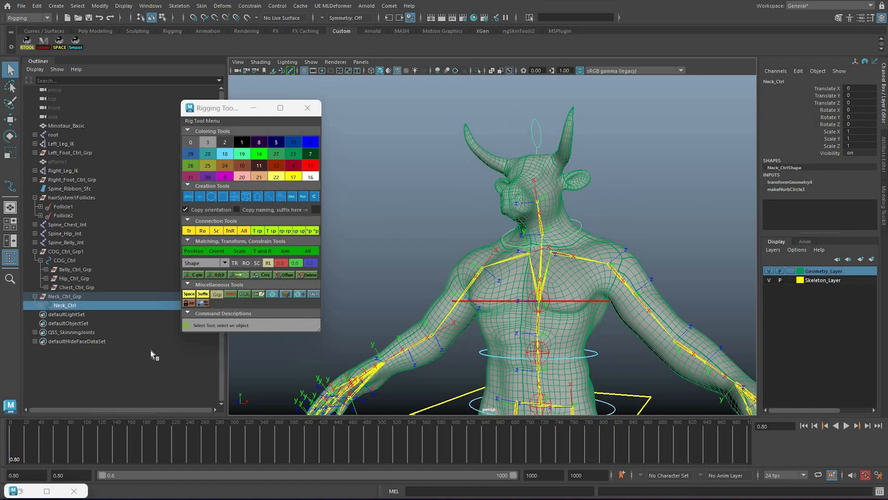
{"action": "key", "text": "bracketleft"}
{"action": "key", "text": "bracketleft"}
{"action": "key", "text": "bracketleft"}
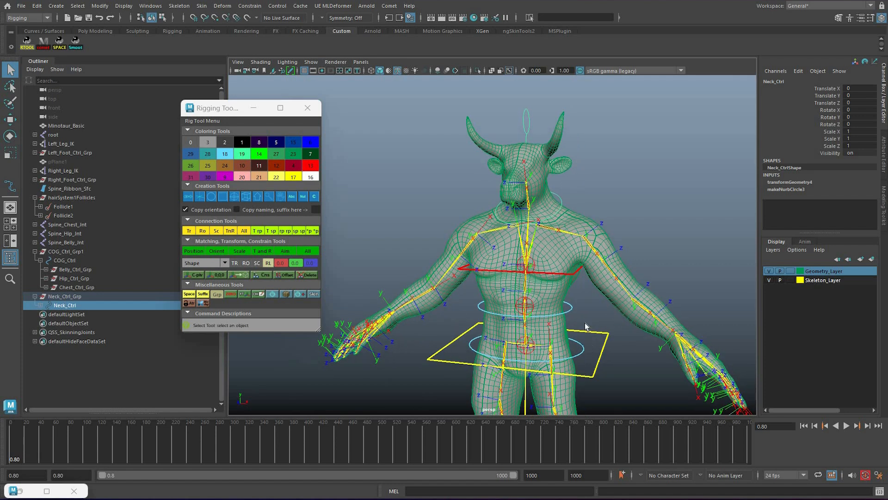
{"action": "key", "text": "Up"}
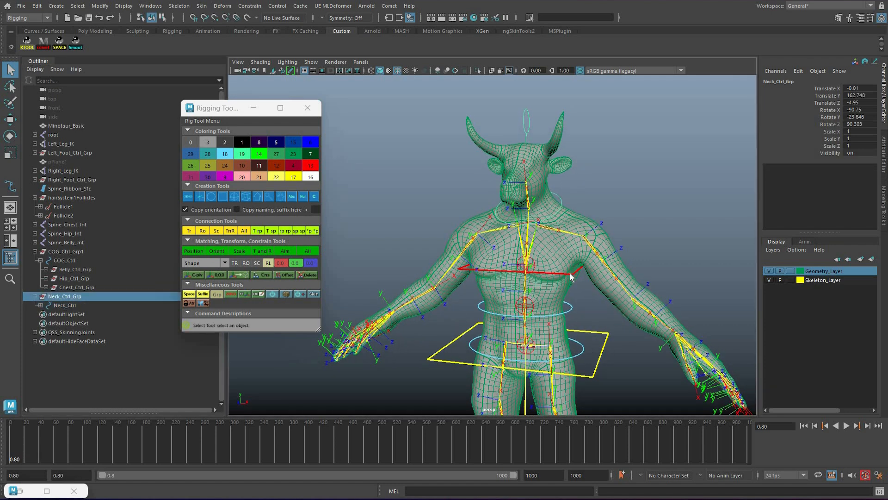
{"action": "left_click", "coordinate": [501, 272], "text": "shift"}
{"action": "key", "text": "p"}
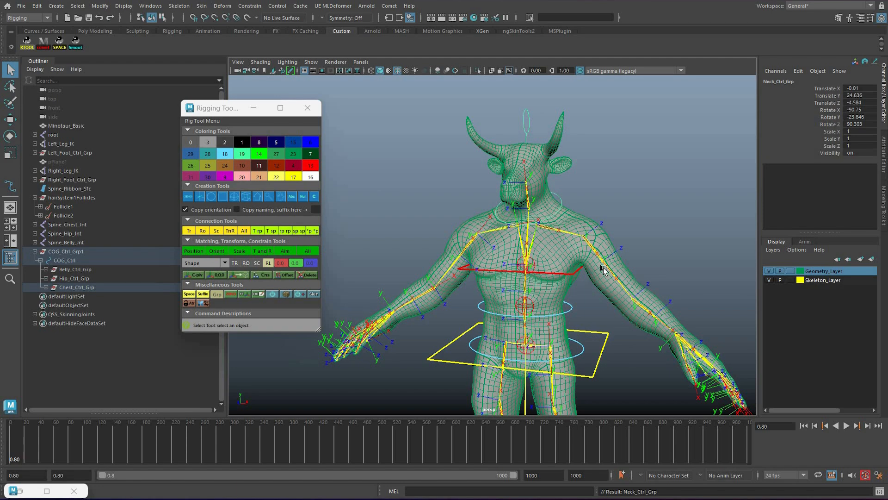
Test Chest_Ctrl by rotating it to check that the neck and head follow, and undo the rotation
{"action": "key", "text": "e"}
{"action": "left_click_drag", "start_coordinate": [577, 218], "coordinate": [560, 214]}
{"action": "key", "text": "ctrl+z"}
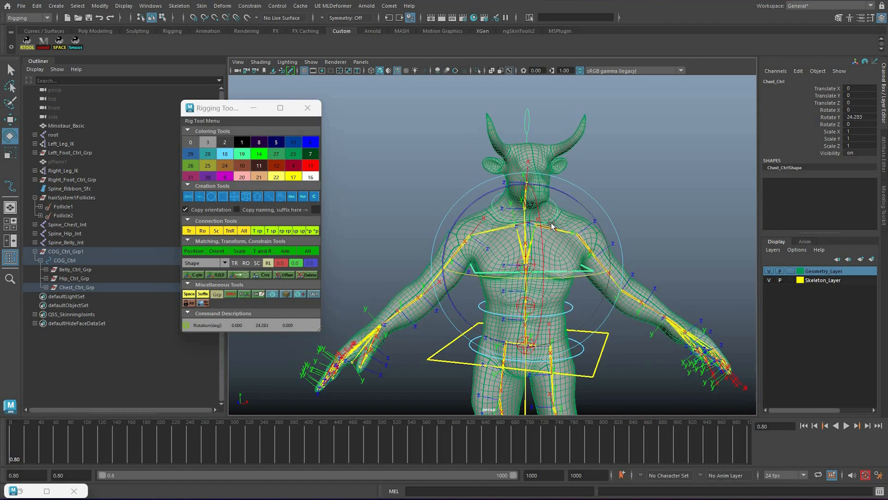
{"action": "key", "text": "q"}
{"action": "left_click", "coordinate": [596, 234]}
Test Neck_Ctrl's rotation on several axes from the front and side, undoing each rotation
{"action": "left_click", "coordinate": [561, 207]}
{"action": "key", "text": "e"}
{"action": "left_click_drag", "start_coordinate": [558, 243], "coordinate": [551, 222]}
{"action": "key", "text": "ctrl+z"}
{"action": "scroll", "coordinate": [639, 210], "scroll_direction": "up", "scroll_amount": 4}
{"action": "left_click_drag", "start_coordinate": [636, 210], "coordinate": [556, 212], "text": "alt"}
{"action": "left_click_drag", "start_coordinate": [564, 218], "coordinate": [489, 217]}
{"action": "key", "text": "ctrl+z"}
{"action": "key", "text": "ctrl+z"}
{"action": "left_click_drag", "start_coordinate": [592, 203], "coordinate": [544, 213]}
{"action": "key", "text": "ctrl+z"}
{"action": "left_click_drag", "start_coordinate": [550, 129], "coordinate": [535, 218]}
{"action": "key", "text": "ctrl+z"}
{"action": "key", "text": "q"}
Test-rotate Head_Ctrl to check how the head and neck deform, and undo the rotation
{"action": "middle_click_drag", "start_coordinate": [443, 175], "coordinate": [451, 213], "text": "alt"}
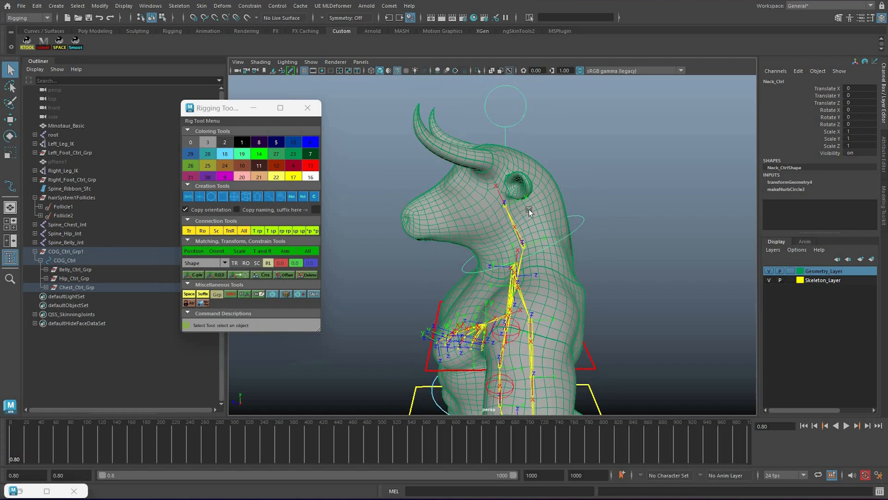
{"action": "left_click", "coordinate": [575, 209]}
{"action": "key", "text": "e"}
{"action": "left_click_drag", "start_coordinate": [589, 206], "coordinate": [542, 187]}
{"action": "left_click_drag", "start_coordinate": [541, 187], "coordinate": [550, 153], "text": "alt"}
{"action": "key", "text": "ctrl+z"}
{"action": "key", "text": "ctrl+z"}
{"action": "key", "text": "q"}
{"action": "left_click_drag", "start_coordinate": [612, 147], "coordinate": [578, 139], "text": "alt"}
{"action": "scroll", "coordinate": [574, 185], "scroll_direction": "up", "scroll_amount": 3}
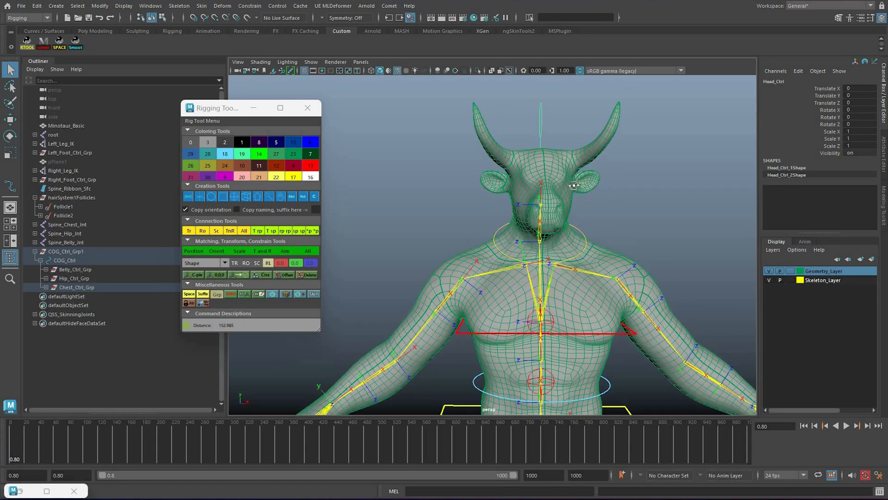
Delete the existing Neck_Ctrl together with its Head_Ctrl so the neck and head controls can be rebuilt
{"action": "left_click_drag", "start_coordinate": [552, 241], "coordinate": [525, 200], "text": "alt"}
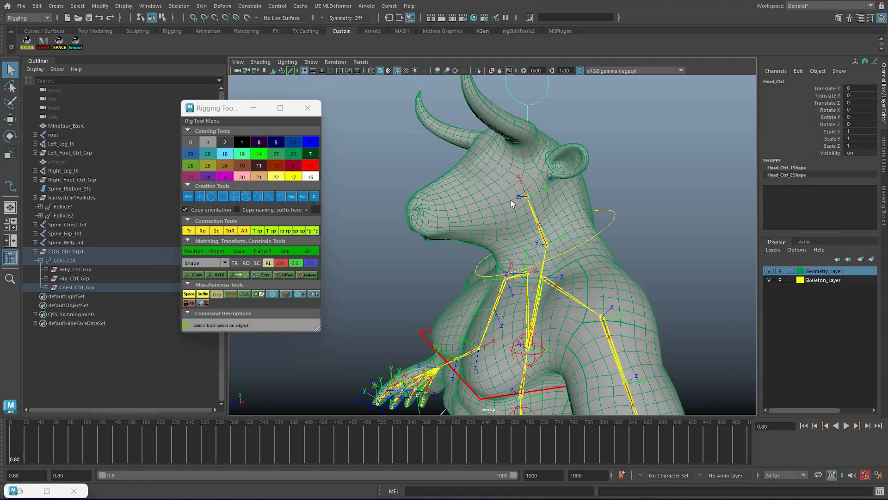
{"action": "left_click_drag", "start_coordinate": [601, 226], "coordinate": [574, 153], "text": "alt"}
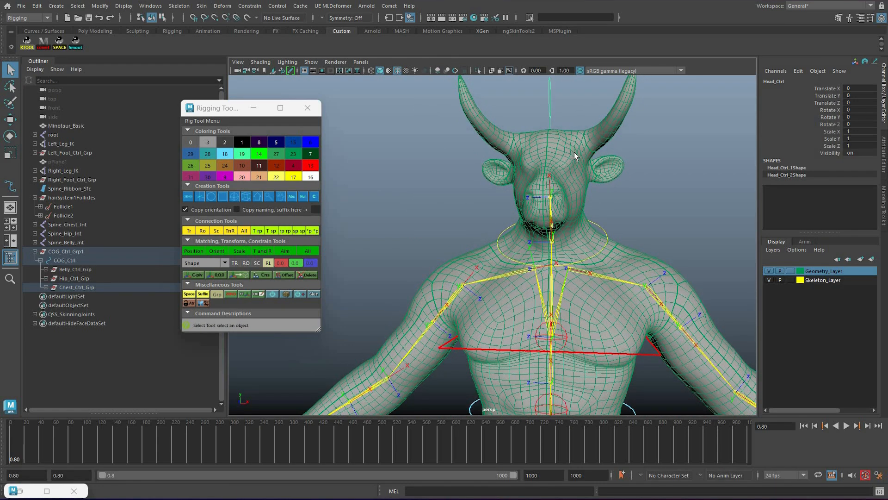
{"action": "key", "text": "Up"}
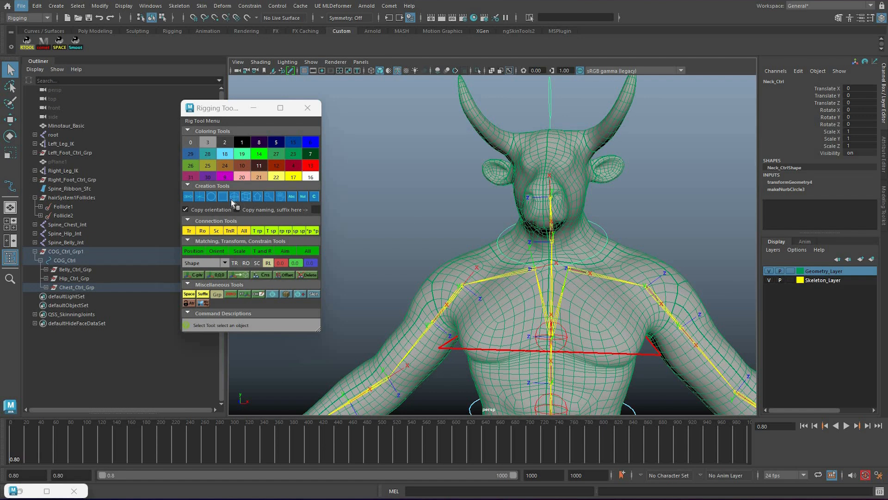
Create a new circle control at the neck_01 joint and view it in wireframe
{"action": "left_click", "coordinate": [552, 218]}
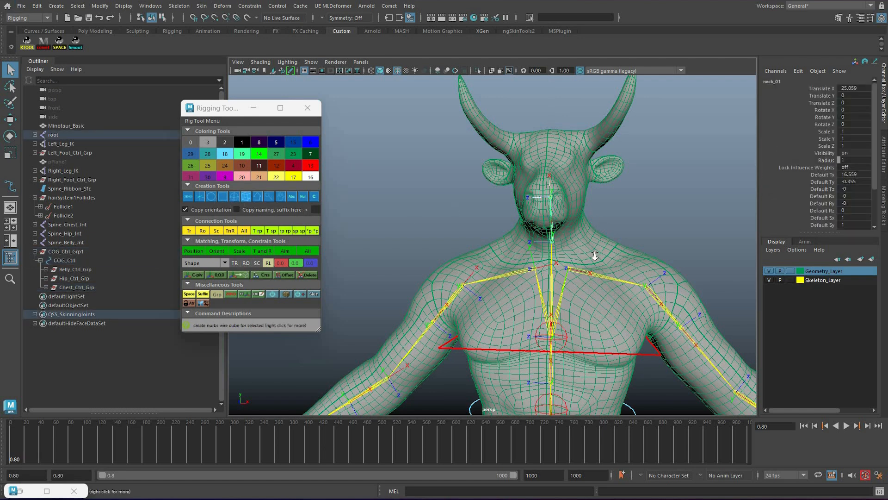
{"action": "left_click_drag", "start_coordinate": [613, 233], "coordinate": [629, 255], "text": "alt"}
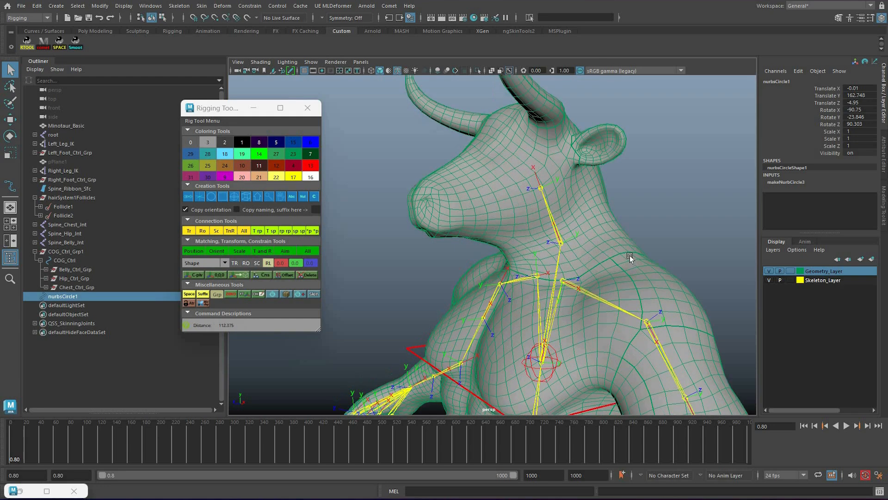
{"action": "scroll", "coordinate": [625, 250], "scroll_direction": "up", "scroll_amount": 3}
{"action": "key", "text": "r"}
{"action": "key", "text": "4"}
{"action": "left_click_drag", "start_coordinate": [589, 226], "coordinate": [586, 216], "text": "alt"}
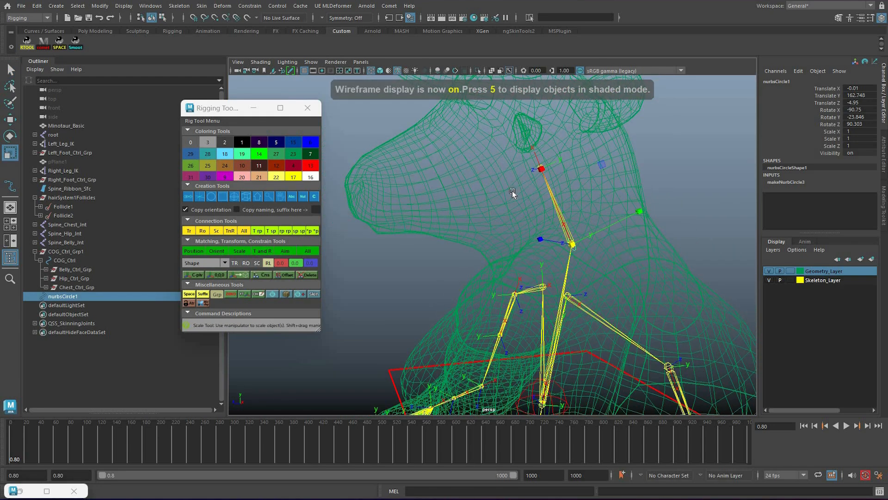
Try to straighten the new neck circle by rotating it as an object, and undo the rotation
{"action": "key", "text": "e"}
{"action": "left_click_drag", "start_coordinate": [502, 270], "coordinate": [514, 259]}
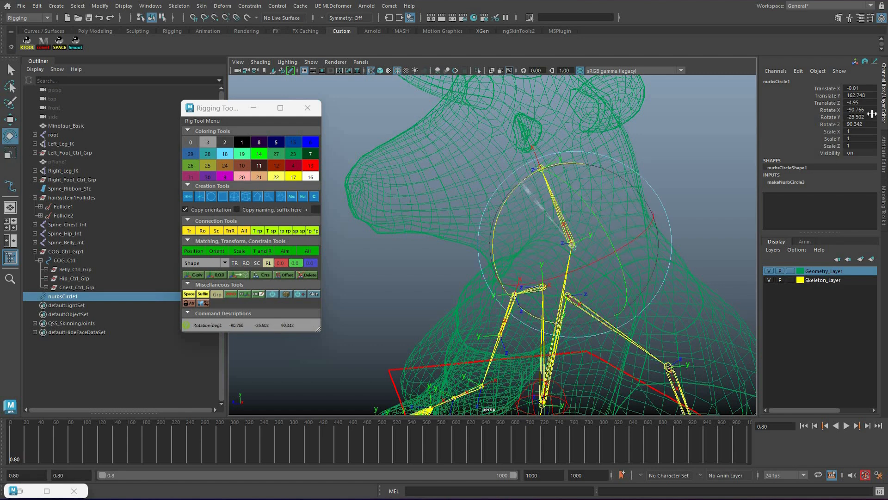
{"action": "left_click_drag", "start_coordinate": [872, 113], "coordinate": [656, 191]}
{"action": "left_click_drag", "start_coordinate": [585, 252], "coordinate": [584, 251]}
{"action": "key", "text": "ctrl+z"}
{"action": "key", "text": "r"}
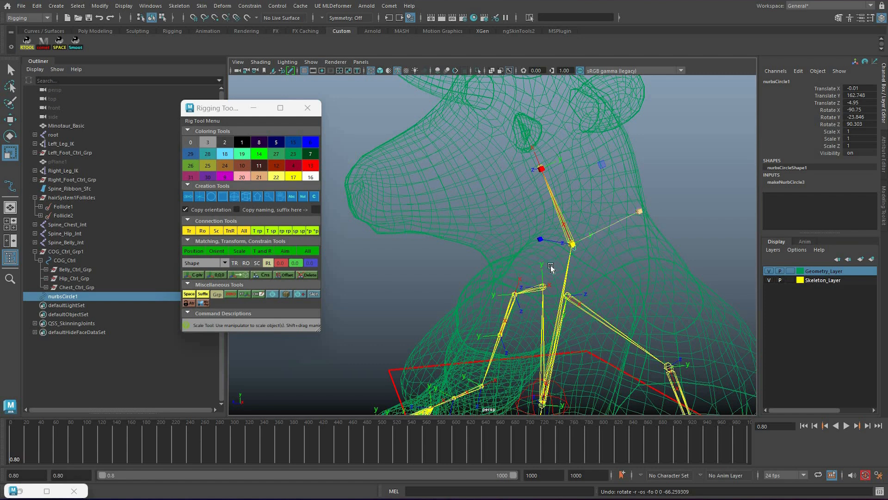
Scale up the neck circle's control points and rotate them so the curve encircles the neck
{"action": "key", "text": "q"}
{"action": "key", "text": "F8"}
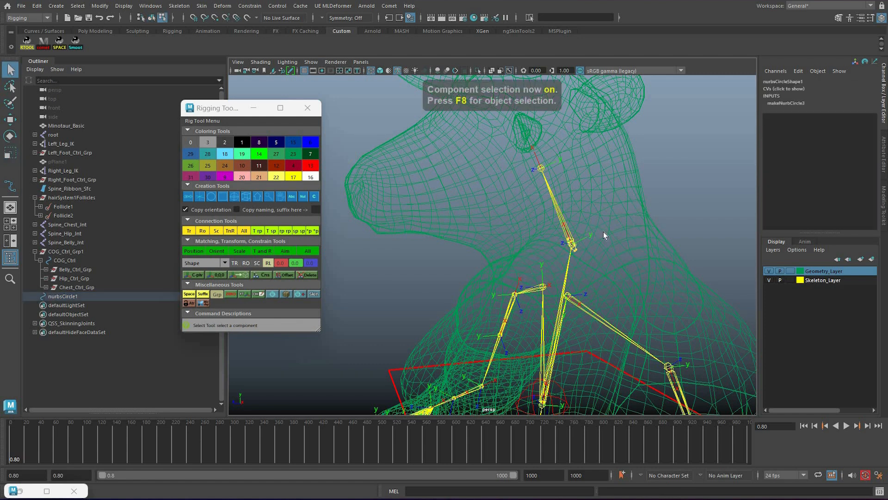
{"action": "key", "text": "r"}
{"action": "left_click_drag", "start_coordinate": [553, 235], "coordinate": [535, 181]}
{"action": "key", "text": "q"}
{"action": "key", "text": "e"}
{"action": "mouse_move", "coordinate": [590, 240]}
{"action": "left_mouse_down"}
{"action": "mouse_move", "coordinate": [643, 230]}
{"action": "mouse_move", "coordinate": [579, 245]}
{"action": "left_mouse_up"}
{"action": "key", "text": "q"}
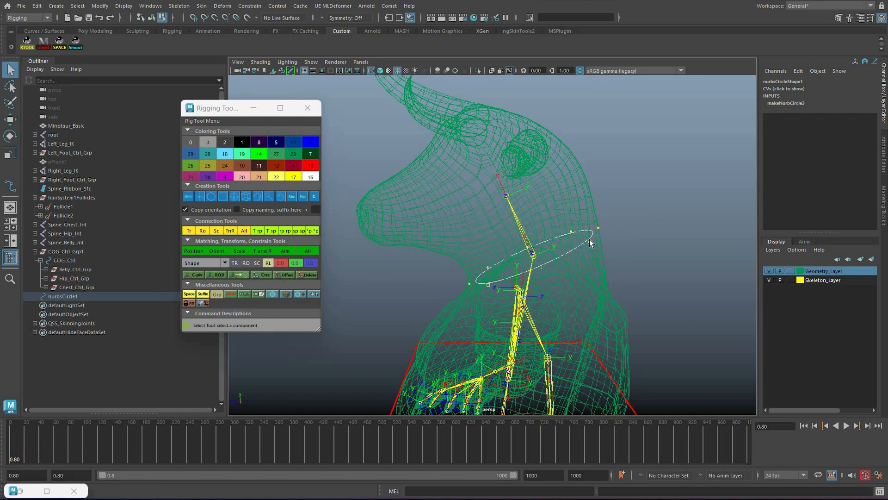
{"action": "left_click", "coordinate": [602, 226]}
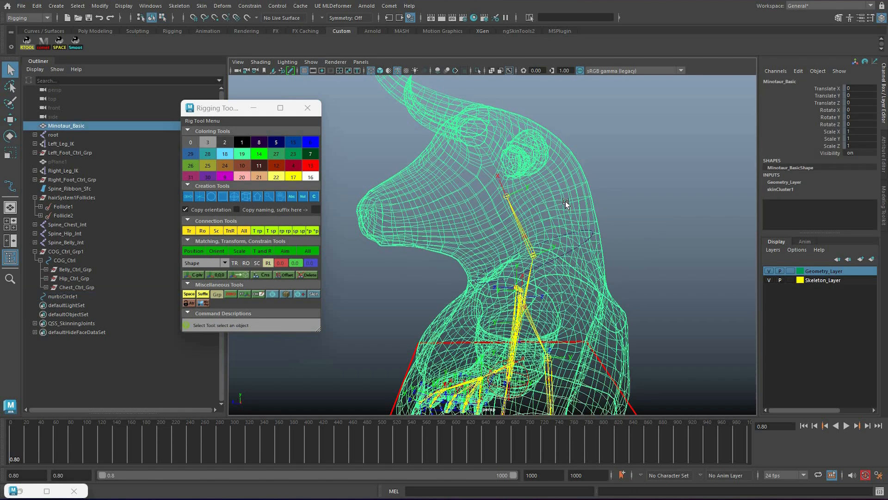
{"action": "key", "text": "ctrl+z"}
Level the neck circle by setting its rotation to X 90, Y 0 and Z 90
{"action": "key", "text": "e"}
{"action": "left_click_drag", "start_coordinate": [559, 181], "coordinate": [591, 200]}
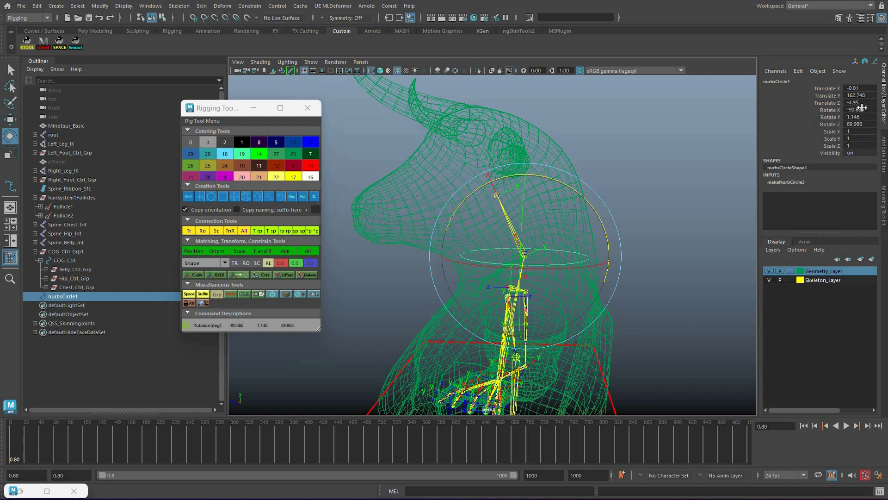
{"action": "type", "text": "0"}
{"action": "key", "text": "Return"}
{"action": "key", "text": "shift+Tab"}
{"action": "type", "text": "90"}
{"action": "key", "text": "Tab"}
{"action": "key", "text": "Tab"}
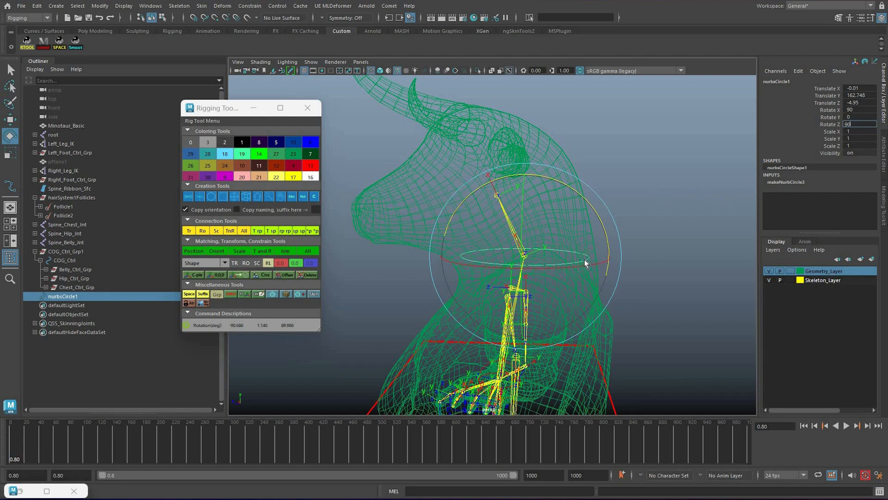
Reselect the neck circle and scale its control points outward until the curve clears the neck mesh
{"action": "left_click", "coordinate": [537, 249]}
{"action": "key", "text": "q"}
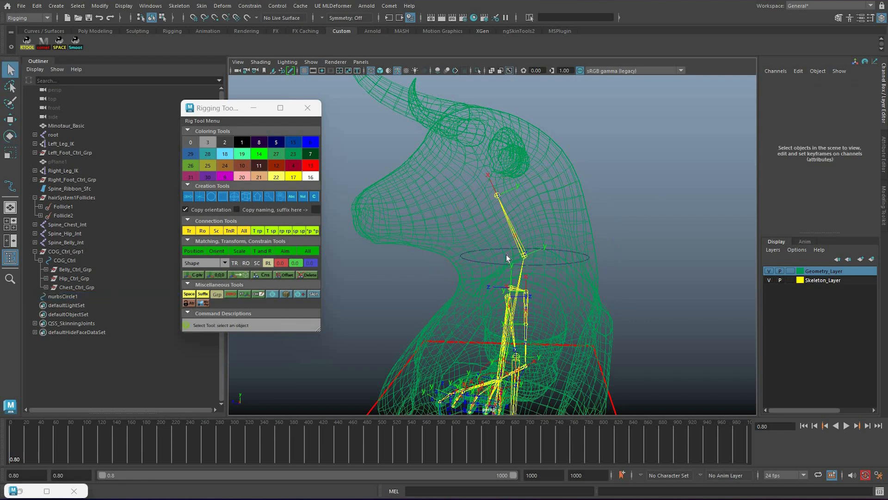
{"action": "left_click", "coordinate": [536, 254]}
{"action": "left_click", "coordinate": [566, 253]}
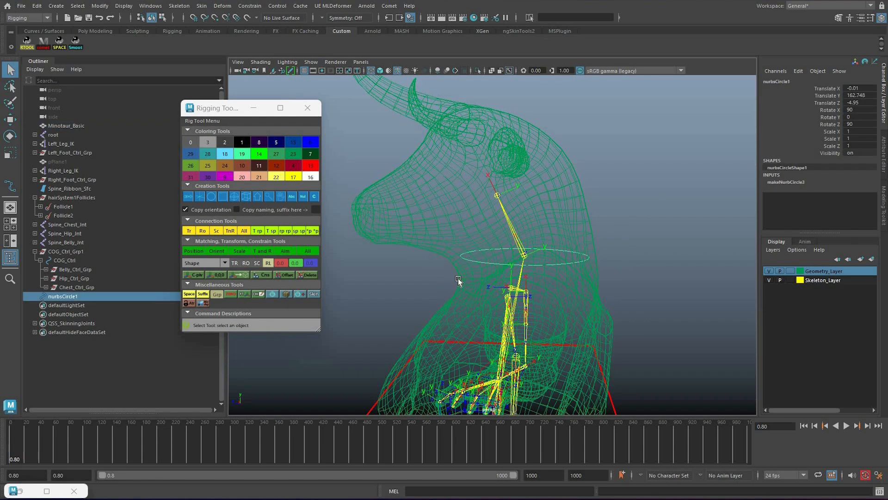
{"action": "left_click_drag", "start_coordinate": [443, 224], "coordinate": [628, 283]}
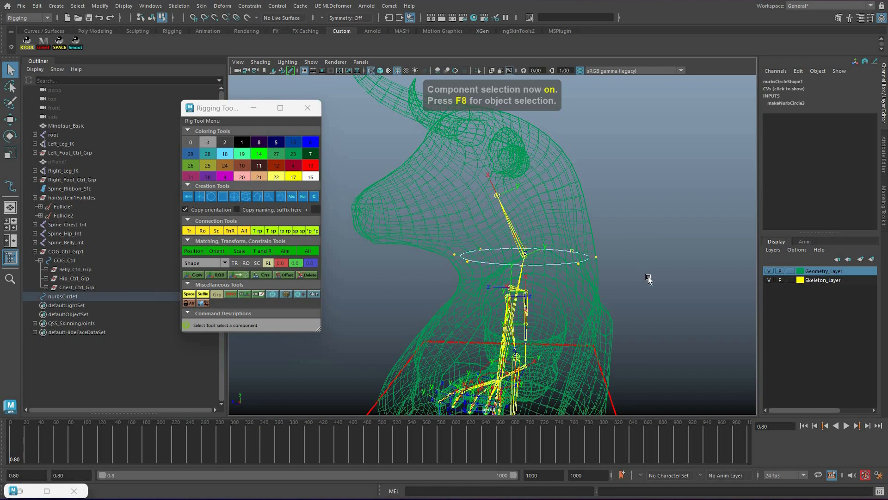
{"action": "key", "text": "r"}
{"action": "middle_click_drag", "start_coordinate": [637, 275], "coordinate": [628, 286]}
{"action": "left_click_drag", "start_coordinate": [628, 285], "coordinate": [611, 267], "text": "alt"}
{"action": "key", "text": "6"}
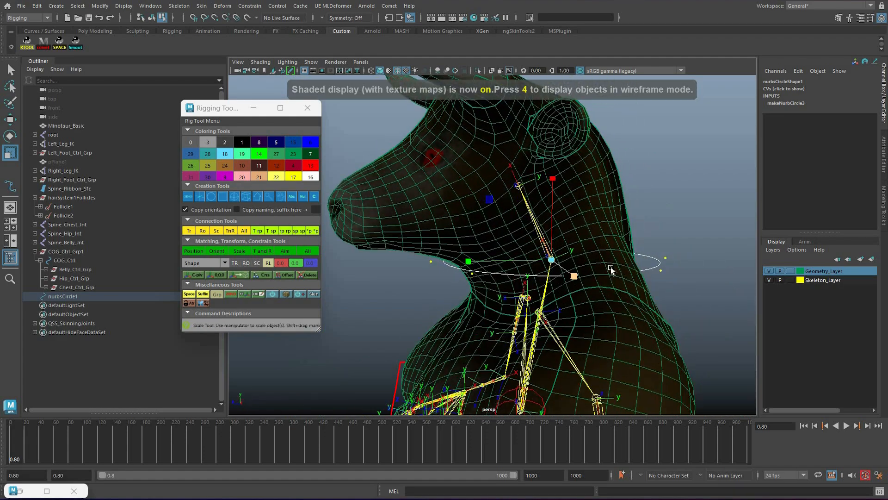
{"action": "left_click_drag", "start_coordinate": [551, 259], "coordinate": [487, 240]}
{"action": "key", "text": "4"}
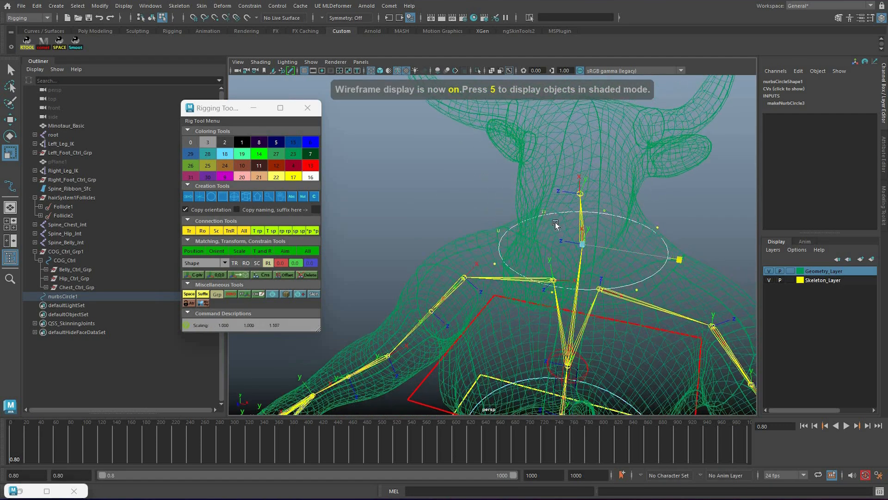
Bend the neck circle by moving its front and back control points down below the side points
{"action": "key", "text": "q"}
{"action": "key", "text": "w"}
{"action": "left_click_drag", "start_coordinate": [579, 206], "coordinate": [569, 245], "text": "alt"}
{"action": "key", "text": "q"}
{"action": "left_click_drag", "start_coordinate": [659, 249], "coordinate": [632, 263], "text": "alt"}
{"action": "left_click_drag", "start_coordinate": [496, 282], "coordinate": [448, 287], "text": "alt"}
{"action": "left_click_drag", "start_coordinate": [499, 205], "coordinate": [537, 189], "text": "alt"}
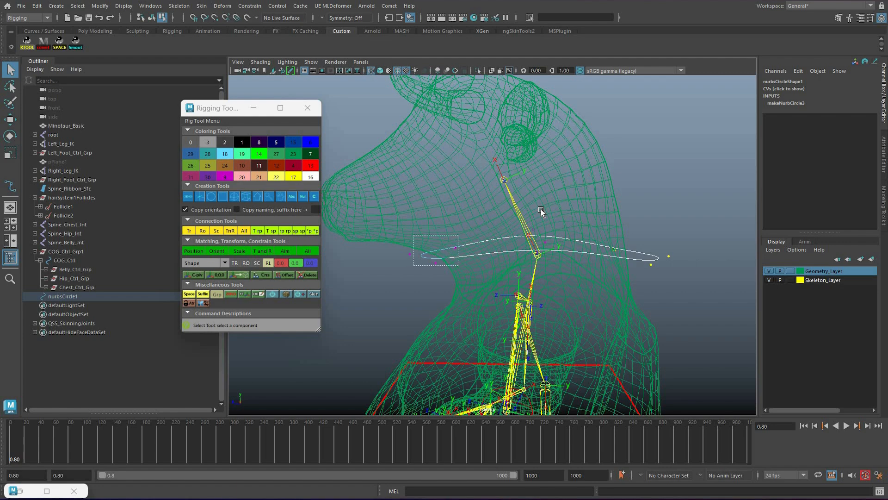
{"action": "key", "text": "w"}
{"action": "middle_click_drag", "start_coordinate": [557, 267], "coordinate": [568, 264]}
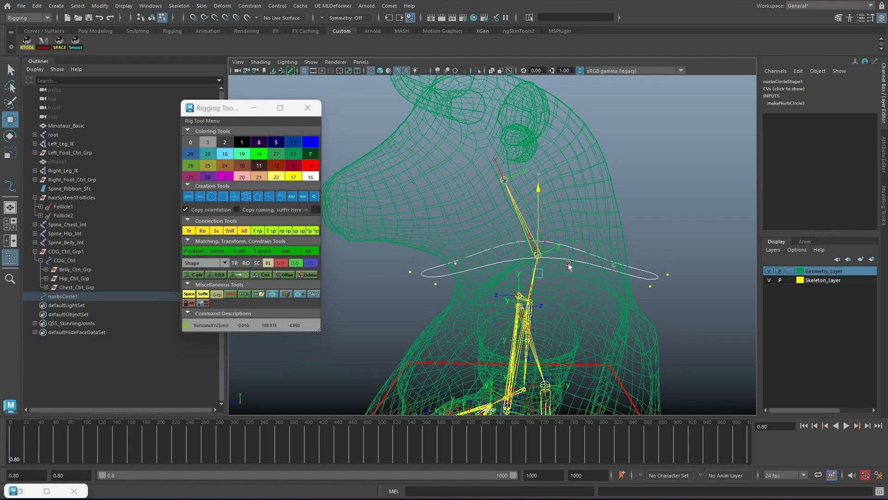
Lower only the neck circle's front control points further toward the chest and return to object selection
{"action": "mouse_move", "coordinate": [568, 259]}
{"action": "left_mouse_down", "text": "alt"}
{"action": "mouse_move", "coordinate": [490, 259]}
{"action": "mouse_move", "coordinate": [440, 193]}
{"action": "mouse_move", "coordinate": [626, 251]}
{"action": "left_mouse_up", "text": "alt"}
{"action": "key", "text": "5"}
{"action": "key", "text": "4"}
{"action": "left_click_drag", "start_coordinate": [683, 240], "coordinate": [604, 291], "text": "ctrl"}
{"action": "middle_click_drag", "start_coordinate": [623, 303], "coordinate": [621, 316]}
{"action": "key", "text": "q"}
{"action": "left_click_drag", "start_coordinate": [629, 291], "coordinate": [619, 253], "text": "alt"}
{"action": "key", "text": "w"}
{"action": "key", "text": "5"}
{"action": "right_click_drag", "start_coordinate": [655, 238], "coordinate": [700, 226]}
Rename the neck circle as Neck_Ctrl
{"action": "key", "text": "q"}
{"action": "left_click_drag", "start_coordinate": [597, 231], "coordinate": [717, 238], "text": "alt"}
{"action": "scroll", "coordinate": [717, 238], "scroll_direction": "down", "scroll_amount": 3}
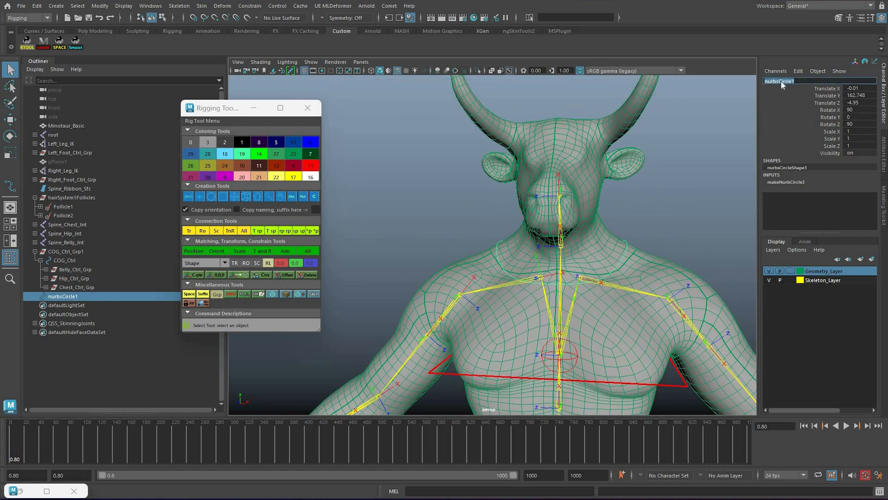
{"action": "key", "text": "Return"}
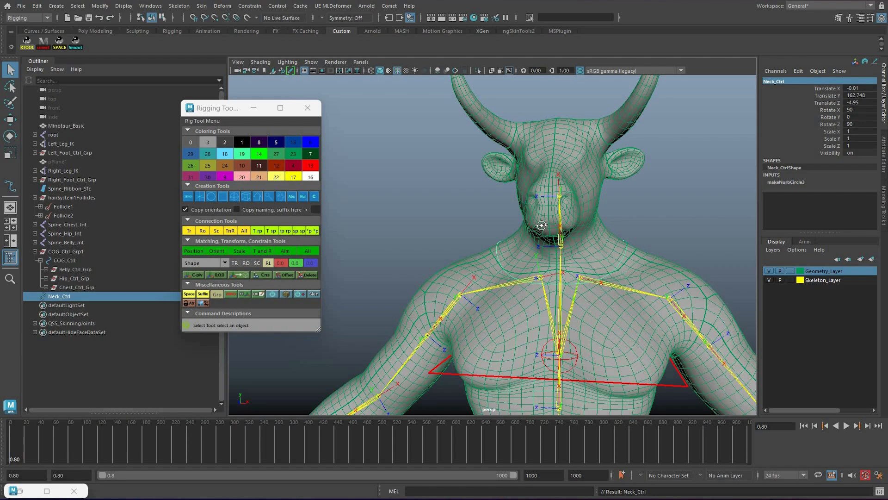
Create a circle control at the head joint and view it in wireframe from the side
{"action": "left_click_drag", "start_coordinate": [567, 222], "coordinate": [544, 254], "text": "alt"}
{"action": "left_click", "coordinate": [549, 202]}
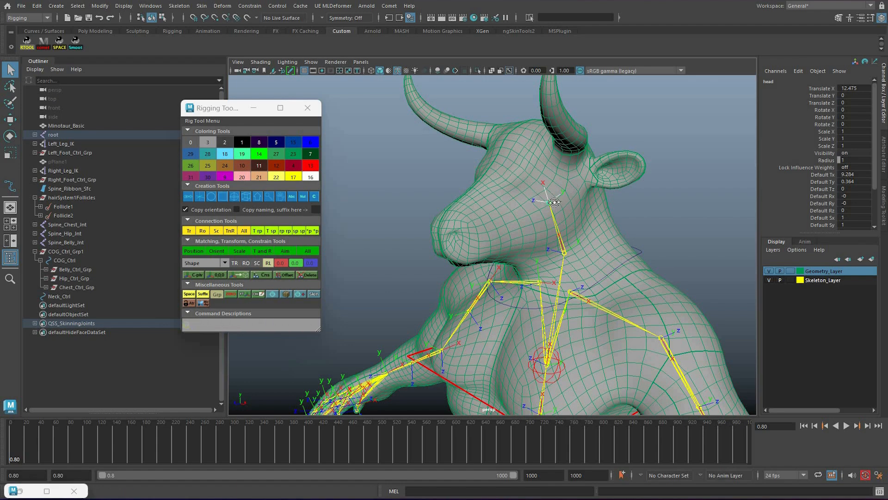
{"action": "left_click", "coordinate": [211, 197]}
{"action": "key", "text": "w"}
{"action": "left_click_drag", "start_coordinate": [641, 209], "coordinate": [590, 211], "text": "alt"}
{"action": "key", "text": "4"}
{"action": "right_click_drag", "start_coordinate": [591, 211], "coordinate": [498, 265], "text": "alt"}
{"action": "middle_click_drag", "start_coordinate": [543, 186], "coordinate": [537, 234], "text": "alt"}
{"action": "right_click_drag", "start_coordinate": [537, 234], "coordinate": [599, 273], "text": "alt"}
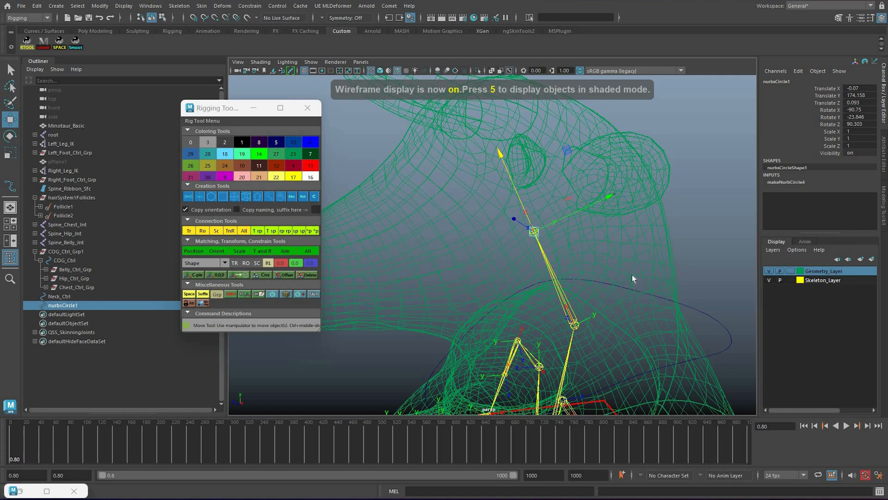
Scale up the head circle's control points and rotate them so the curve lies across the head joint
{"action": "key", "text": "F8"}
{"action": "left_click_drag", "start_coordinate": [559, 241], "coordinate": [519, 216]}
{"action": "key", "text": "r"}
{"action": "middle_click_drag", "start_coordinate": [550, 237], "coordinate": [565, 239]}
{"action": "key", "text": "q"}
{"action": "left_click_drag", "start_coordinate": [556, 207], "coordinate": [514, 190], "text": "alt"}
{"action": "key", "text": "e"}
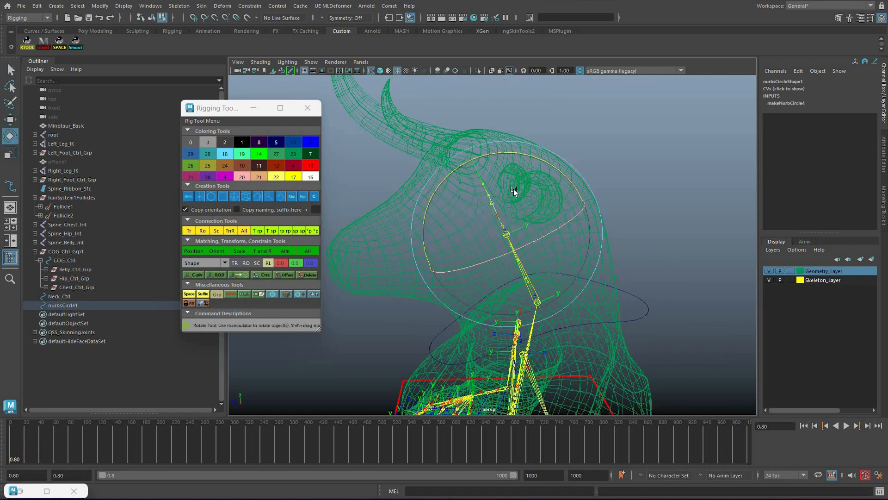
{"action": "mouse_move", "coordinate": [539, 232]}
{"action": "left_mouse_down"}
{"action": "mouse_move", "coordinate": [564, 215]}
{"action": "mouse_move", "coordinate": [537, 230]}
{"action": "left_mouse_up"}
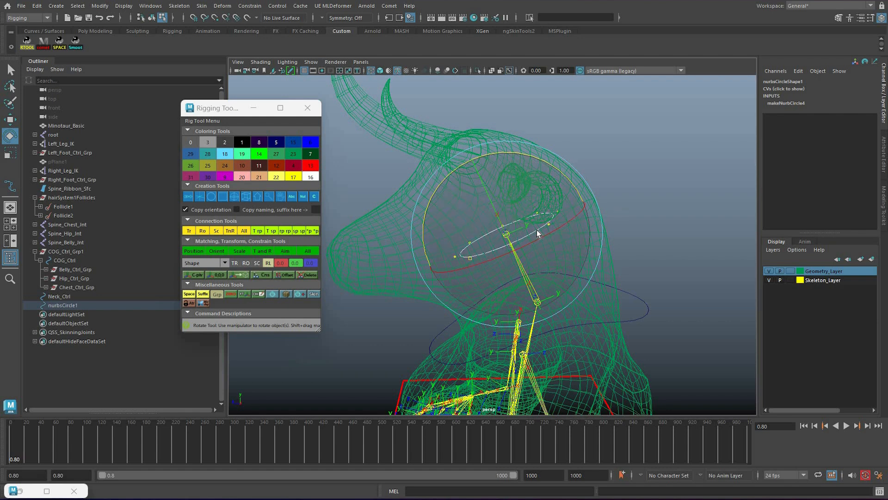
Return to object selection and set the head circle's rotation to X -90, Y 0 and Z 90
{"action": "key", "text": "q"}
{"action": "right_click_drag", "start_coordinate": [536, 230], "coordinate": [727, 193]}
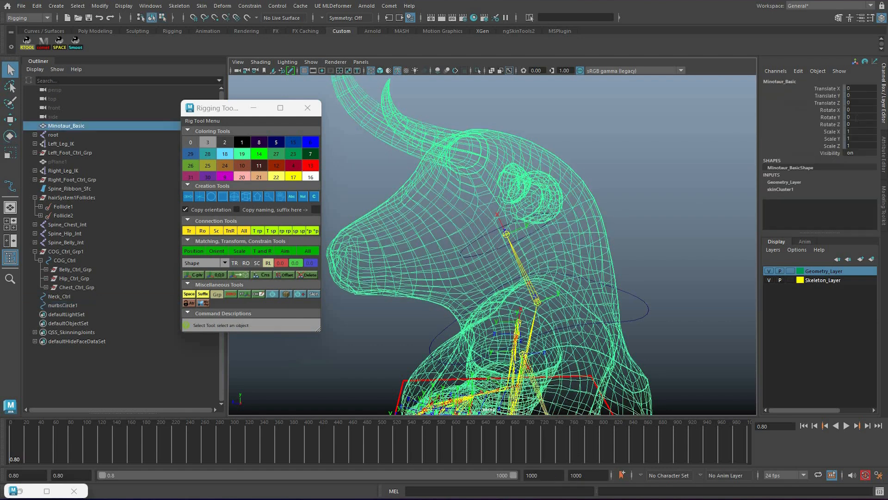
{"action": "left_click", "coordinate": [537, 230]}
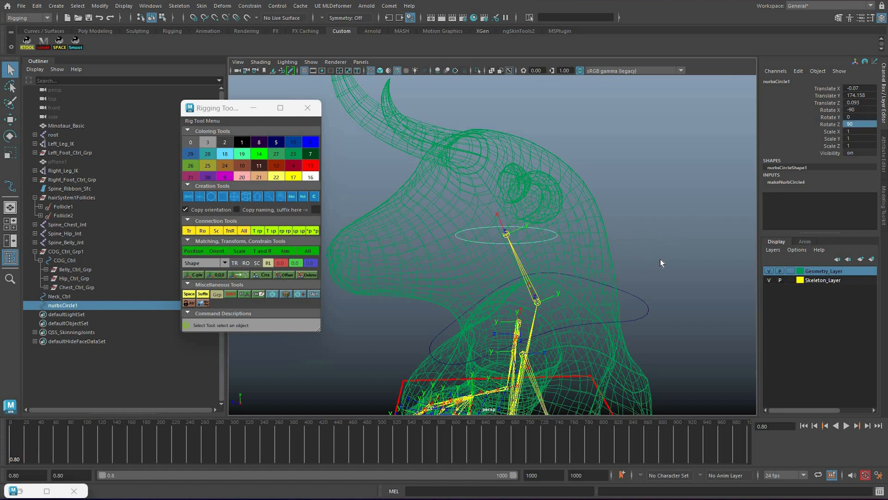
Select the head circle and Neck_Ctrl together and freeze their rotation
{"action": "mouse_move", "coordinate": [591, 245]}
{"action": "left_mouse_down", "text": "alt"}
{"action": "mouse_move", "coordinate": [583, 243]}
{"action": "mouse_move", "coordinate": [607, 277]}
{"action": "mouse_move", "coordinate": [569, 279]}
{"action": "left_mouse_up", "text": "alt"}
{"action": "key", "text": "5"}
{"action": "key", "text": "4"}
{"action": "key", "text": "w"}
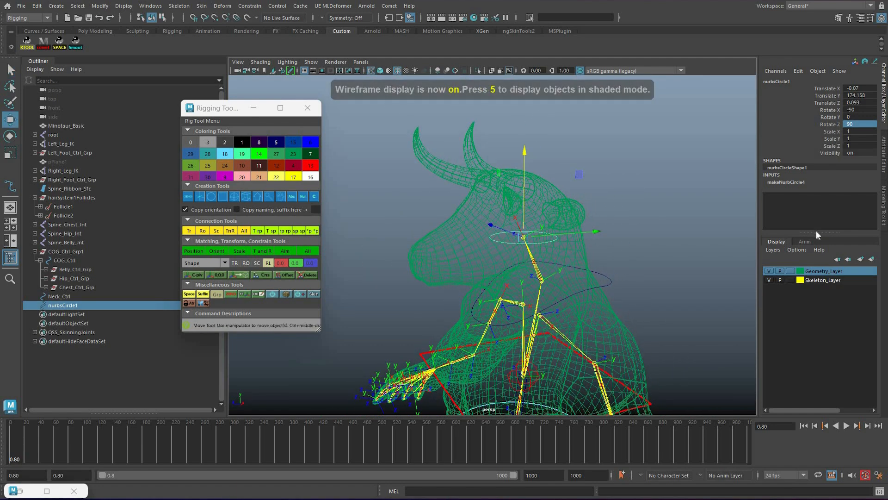
{"action": "key", "text": "q"}
{"action": "left_click", "coordinate": [610, 281], "text": "shift"}
{"action": "key", "text": "e"}
{"action": "right_click", "coordinate": [811, 117]}
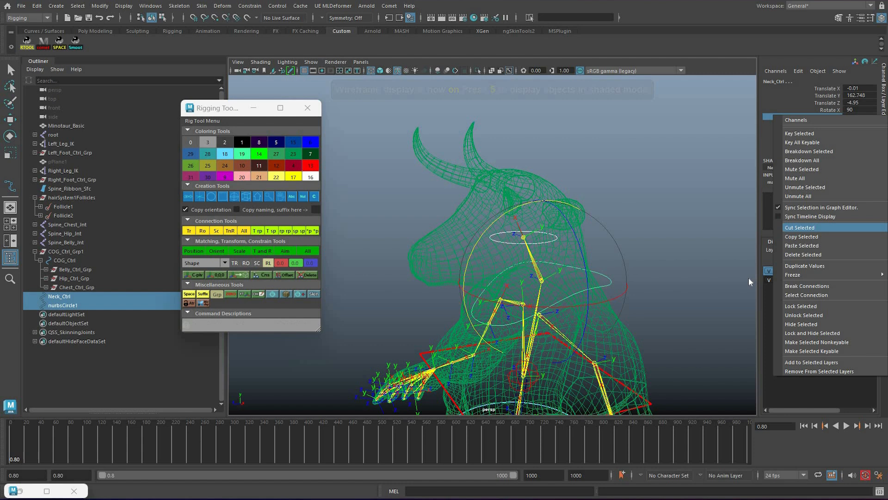
{"action": "mouse_move", "coordinate": [793, 275]}
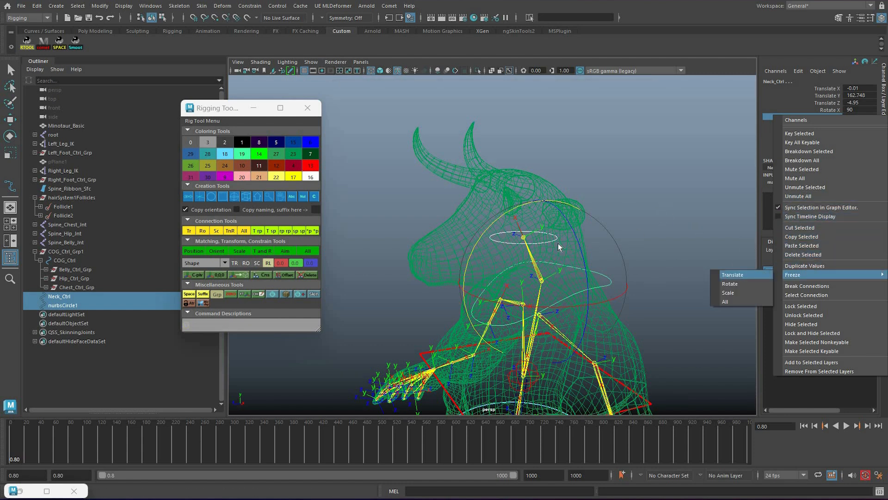
{"action": "left_click", "coordinate": [739, 283]}
Select all control points of the head circle and move them straight up to the top of the head
{"action": "key", "text": "q"}
{"action": "left_click", "coordinate": [510, 233]}
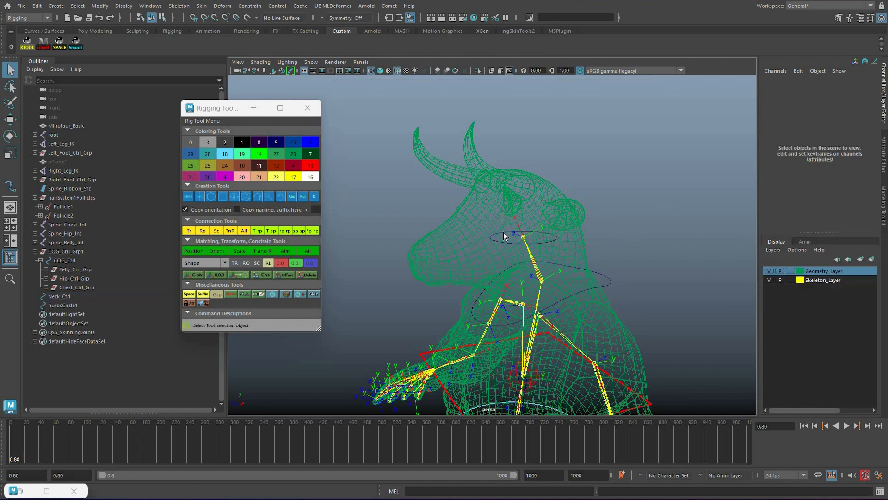
{"action": "left_click", "coordinate": [505, 237]}
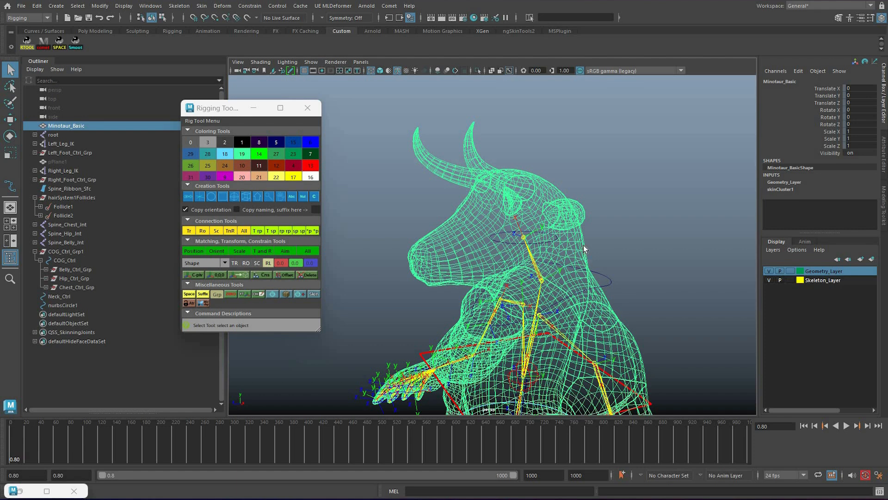
{"action": "left_click_drag", "start_coordinate": [584, 245], "coordinate": [551, 219]}
{"action": "left_click_drag", "start_coordinate": [563, 257], "coordinate": [590, 256], "text": "alt"}
{"action": "scroll", "coordinate": [589, 256], "scroll_direction": "up", "scroll_amount": 4}
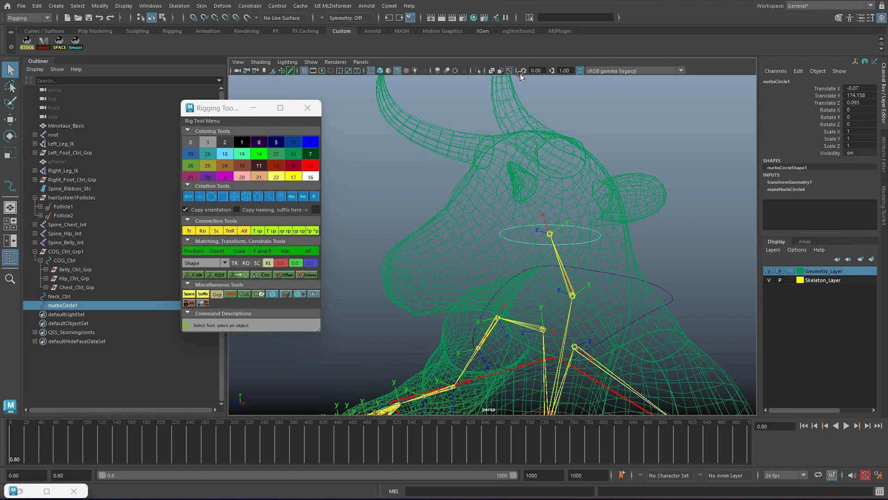
{"action": "key", "text": "F8"}
{"action": "left_click_drag", "start_coordinate": [493, 190], "coordinate": [636, 261]}
{"action": "key", "text": "w"}
{"action": "scroll", "coordinate": [576, 137], "scroll_direction": "down", "scroll_amount": 4}
{"action": "left_click_drag", "start_coordinate": [533, 199], "coordinate": [532, 176]}
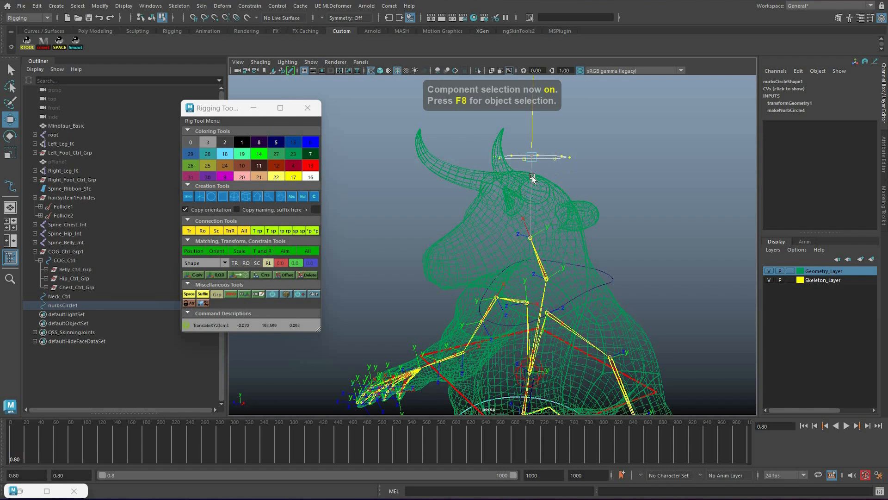
Switch to shaded display, then enlarge the head circle's control points and adjust their position just above the head
{"action": "key", "text": "5"}
{"action": "left_click_drag", "start_coordinate": [496, 235], "coordinate": [560, 216], "text": "alt"}
{"action": "left_click_drag", "start_coordinate": [569, 258], "coordinate": [527, 264], "text": "alt"}
{"action": "key", "text": "r"}
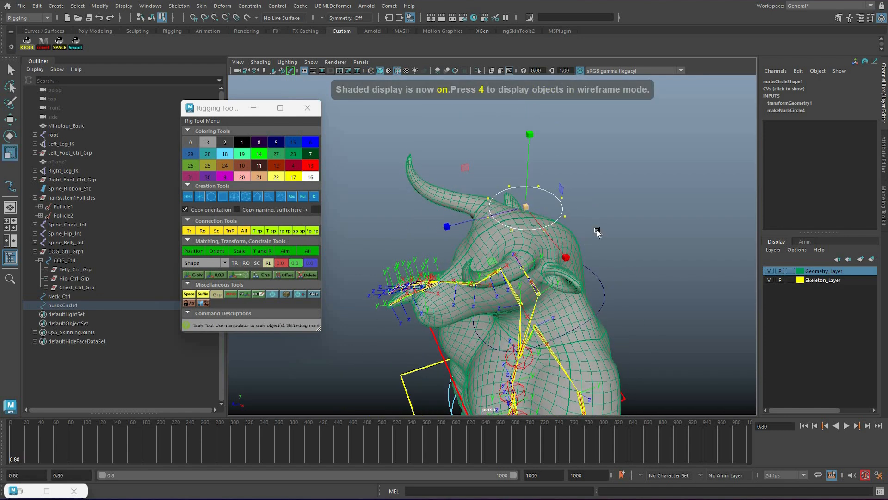
{"action": "middle_click_drag", "start_coordinate": [488, 268], "coordinate": [526, 232], "text": "shift"}
{"action": "left_click_drag", "start_coordinate": [526, 231], "coordinate": [483, 181], "text": "alt"}
{"action": "middle_click_drag", "start_coordinate": [483, 181], "coordinate": [472, 185], "text": "shift"}
{"action": "key", "text": "w"}
{"action": "left_click_drag", "start_coordinate": [472, 187], "coordinate": [501, 167], "text": "alt"}
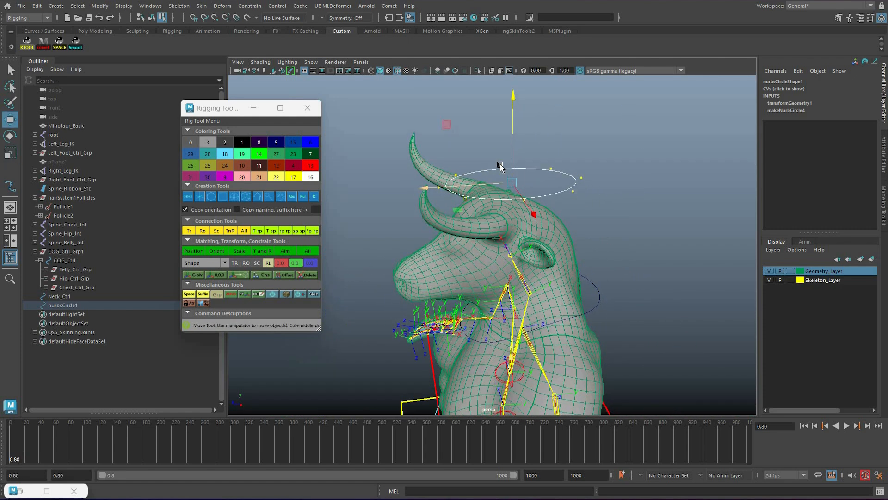
{"action": "middle_click_drag", "start_coordinate": [570, 164], "coordinate": [560, 164], "text": "shift"}
{"action": "left_click_drag", "start_coordinate": [561, 164], "coordinate": [578, 183], "text": "alt"}
Try to lower the rear control points of the head circle, and undo the move
{"action": "key", "text": "q"}
{"action": "left_click", "coordinate": [551, 163]}
{"action": "key", "text": "w"}
{"action": "key", "text": "q"}
{"action": "key", "text": "w"}
{"action": "left_click_drag", "start_coordinate": [549, 124], "coordinate": [559, 148]}
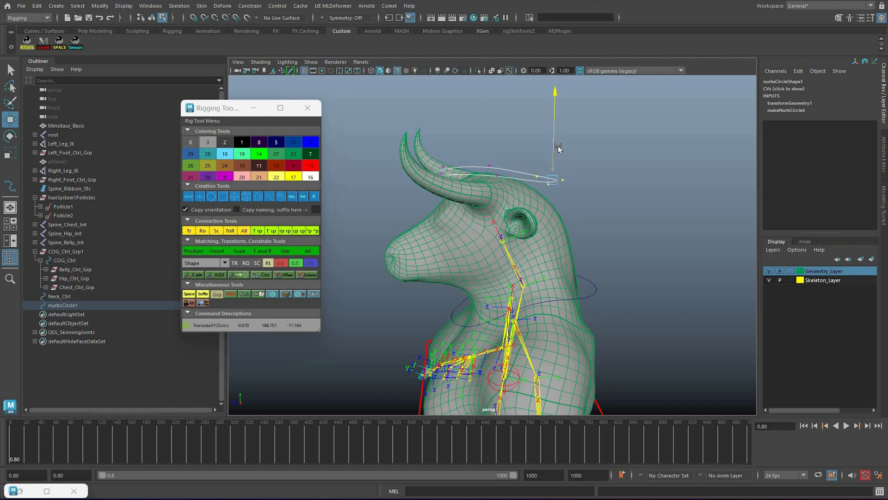
{"action": "key", "text": "ctrl+z"}
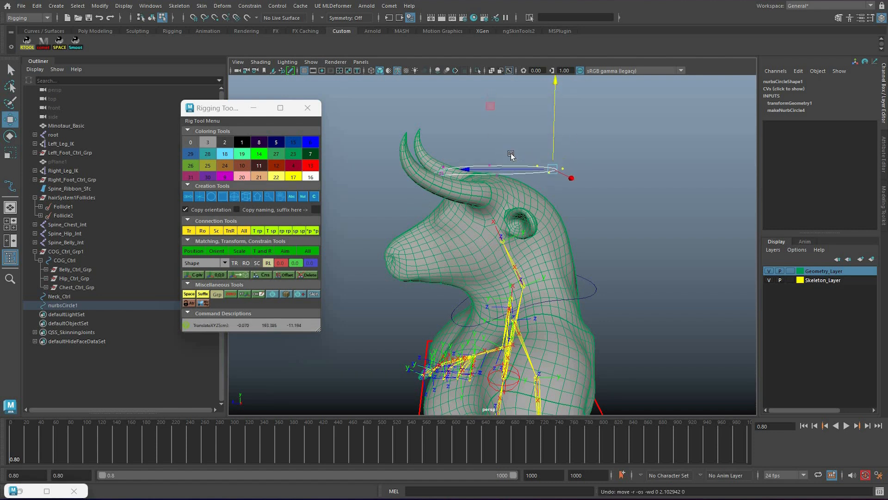
Select all control points of the head circle to check its level placement and return to object selection
{"action": "key", "text": "q"}
{"action": "left_click_drag", "start_coordinate": [422, 136], "coordinate": [574, 196]}
{"action": "key", "text": "w"}
{"action": "key", "text": "q"}
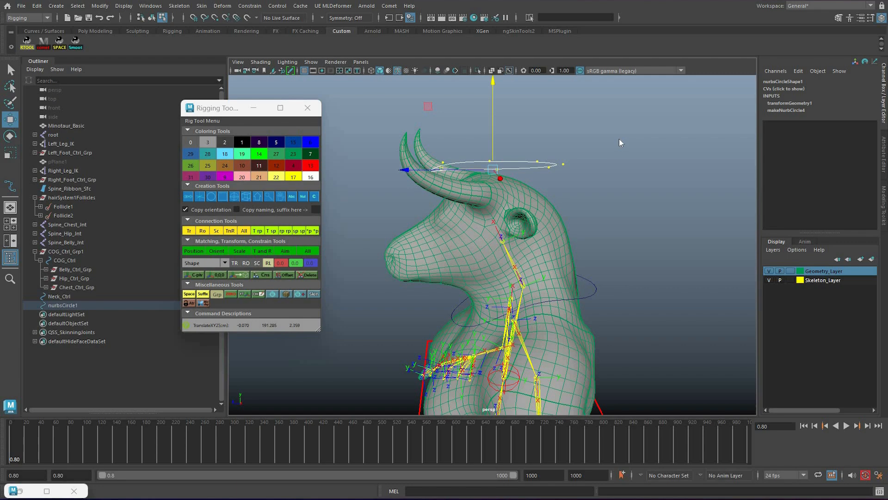
{"action": "left_click_drag", "start_coordinate": [619, 139], "coordinate": [594, 178], "text": "alt"}
{"action": "right_click_drag", "start_coordinate": [593, 179], "coordinate": [630, 143]}
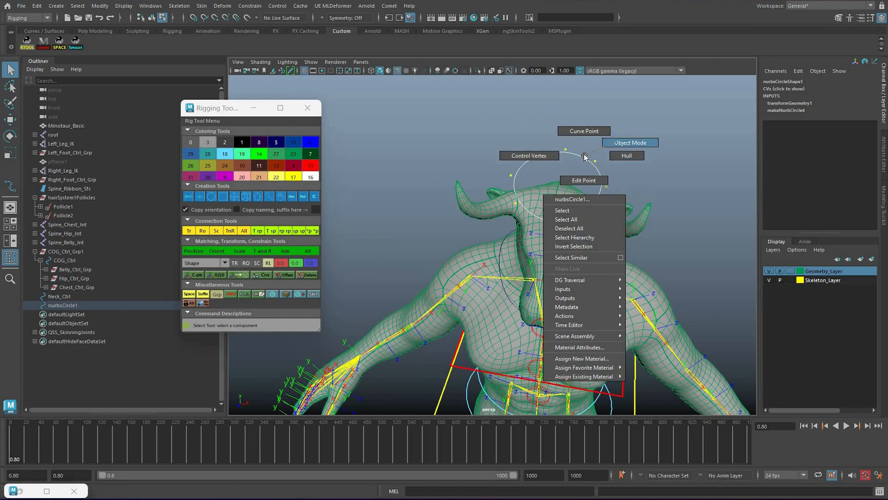
{"action": "left_click_drag", "start_coordinate": [587, 191], "coordinate": [705, 214], "text": "alt"}
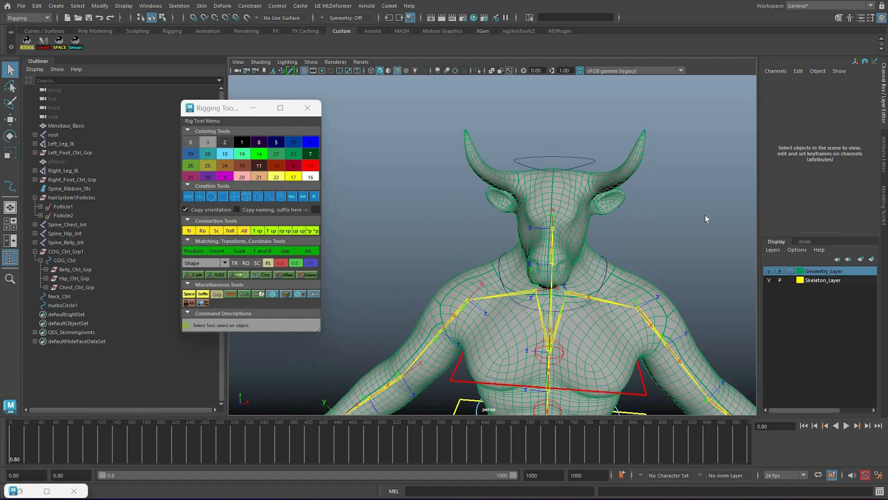
Colour the head circle red and the Neck_Ctrl curve light blue, leaving nothing selected
{"action": "left_click", "coordinate": [606, 268]}
{"action": "left_click", "coordinate": [601, 276]}
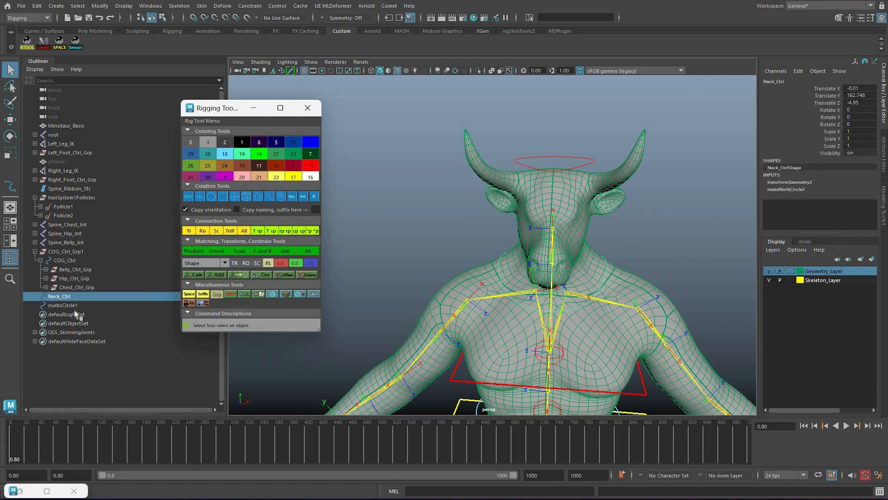
{"action": "left_click", "coordinate": [107, 370]}
{"action": "left_click_drag", "start_coordinate": [300, 399], "coordinate": [321, 397], "text": "alt"}
{"action": "scroll", "coordinate": [320, 397], "scroll_direction": "up", "scroll_amount": 1}
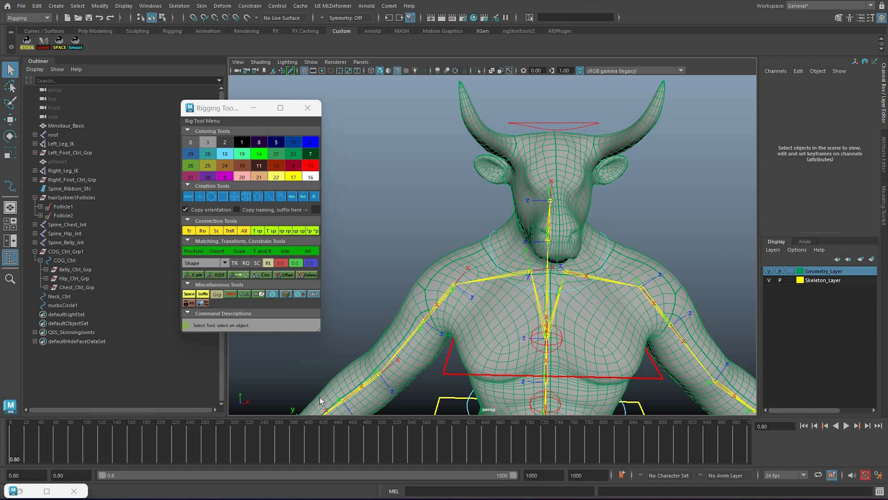
Rename nurbsCircle1 as Head_Ctrl
{"action": "double_click", "coordinate": [63, 306]}
{"action": "type", "text": "HEad_Ctrl"}
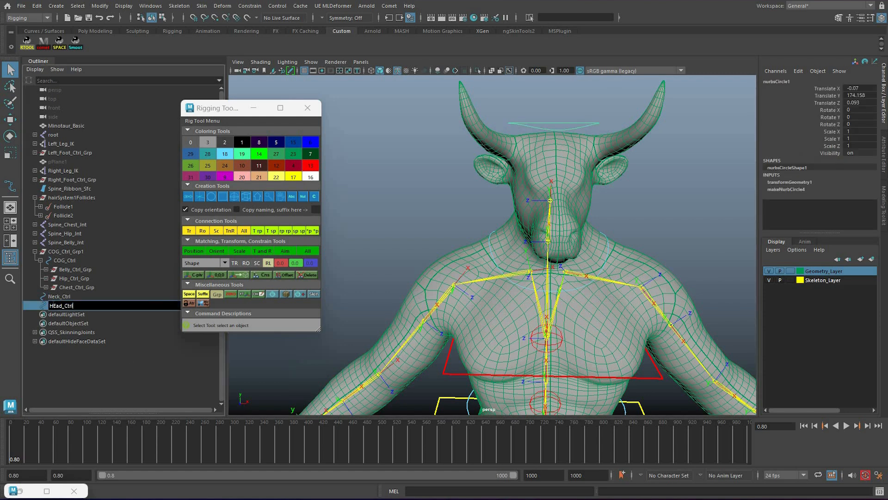
{"action": "key", "text": "Return"}
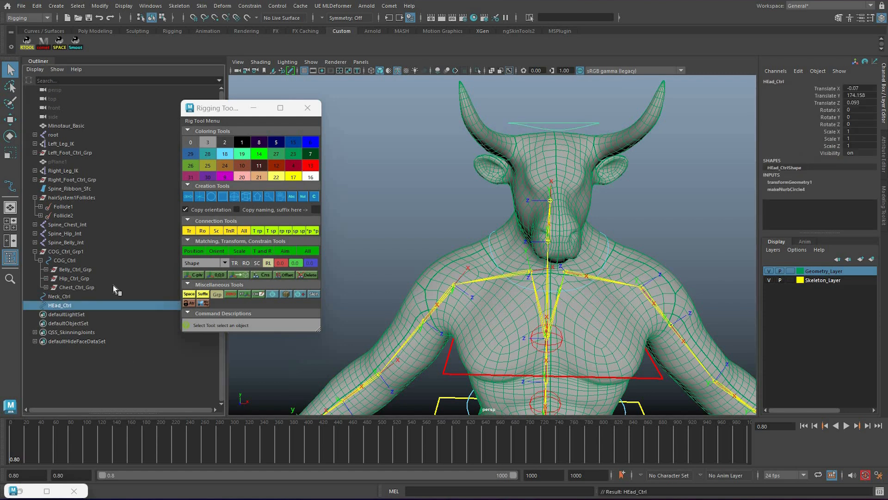
{"action": "double_click", "coordinate": [54, 305]}
{"action": "left_click", "coordinate": [54, 305]}
{"action": "type", "text": "e"}
{"action": "key", "text": "Return"}
Select Neck_Ctrl and Head_Ctrl together and wrap each one in its own parent group
{"action": "left_click", "coordinate": [609, 248]}
{"action": "left_click", "coordinate": [597, 124], "text": "shift"}
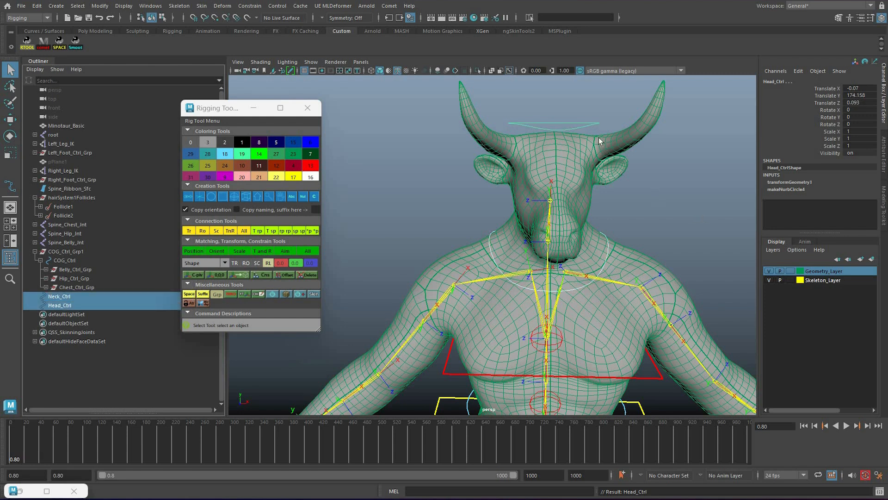
{"action": "left_click", "coordinate": [648, 204]}
Parent-constrain the head joint to Head_Ctrl
{"action": "left_click", "coordinate": [596, 123]}
{"action": "key", "text": "w"}
{"action": "left_click_drag", "start_coordinate": [551, 185], "coordinate": [519, 185], "text": "alt"}
{"action": "key", "text": "q"}
{"action": "left_click", "coordinate": [547, 205], "text": "shift"}
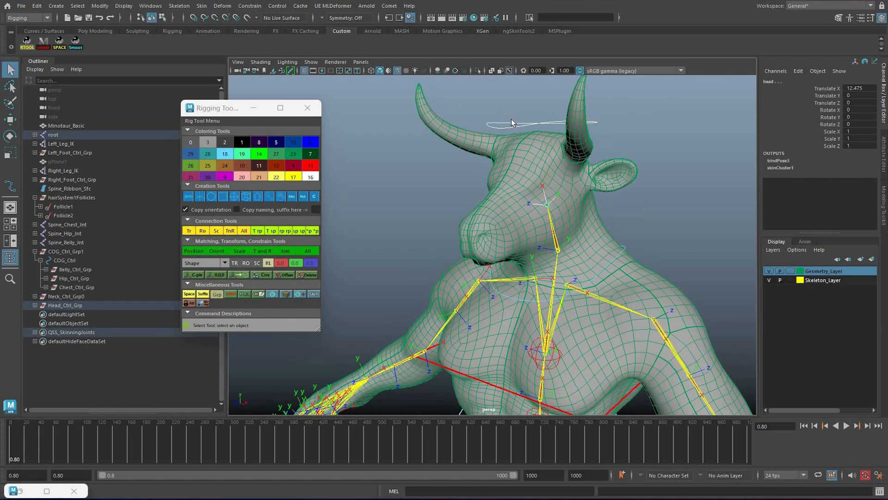
{"action": "left_click", "coordinate": [250, 6]}
{"action": "left_click", "coordinate": [259, 30]}
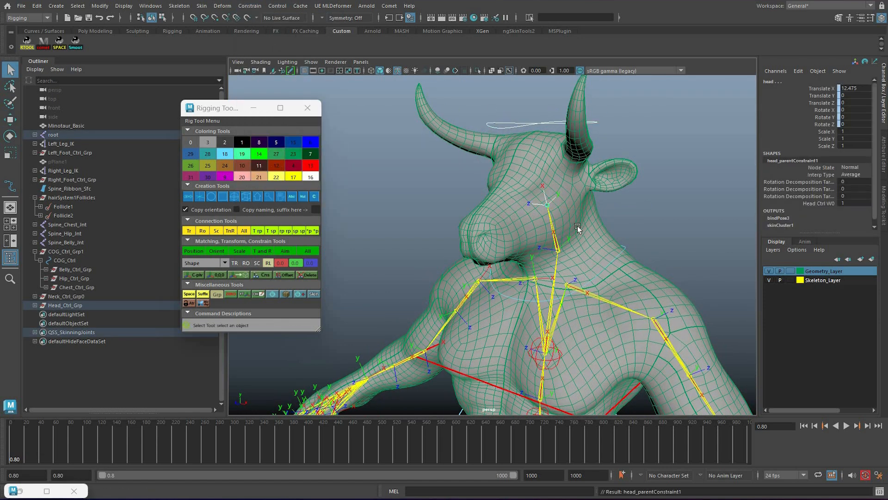
Rotate Head_Ctrl to test the head joint's constraint, and undo the rotation
{"action": "left_click", "coordinate": [496, 128]}
{"action": "scroll", "coordinate": [465, 214], "scroll_direction": "down", "scroll_amount": 2}
{"action": "left_click_drag", "start_coordinate": [527, 213], "coordinate": [615, 259], "text": "alt"}
{"action": "key", "text": "e"}
{"action": "key", "text": "ctrl+z"}
{"action": "key", "text": "q"}
{"action": "left_click_drag", "start_coordinate": [553, 239], "coordinate": [579, 246], "text": "alt"}
{"action": "scroll", "coordinate": [579, 246], "scroll_direction": "up", "scroll_amount": 3}
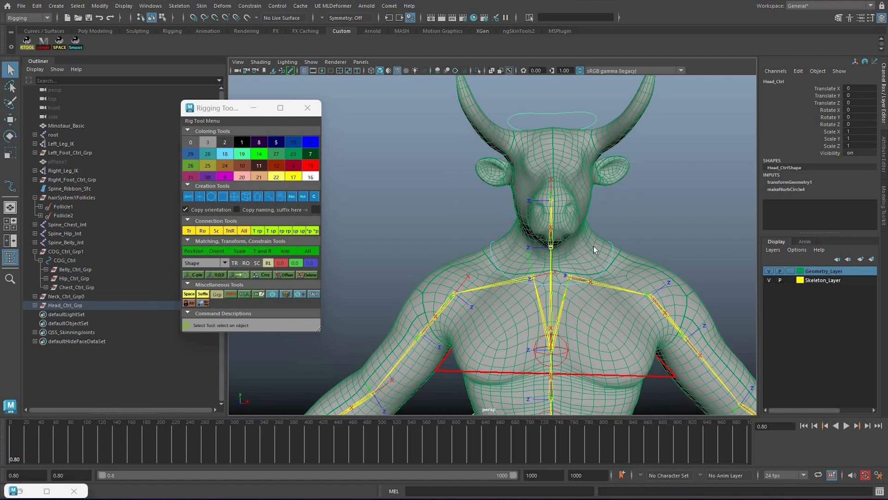
Parent-constrain the neck_01 joint to Neck_Ctrl
{"action": "left_click", "coordinate": [612, 255]}
{"action": "left_click_drag", "start_coordinate": [622, 217], "coordinate": [584, 197], "text": "alt"}
{"action": "scroll", "coordinate": [584, 196], "scroll_direction": "up", "scroll_amount": 3}
{"action": "left_click", "coordinate": [572, 211], "text": "shift"}
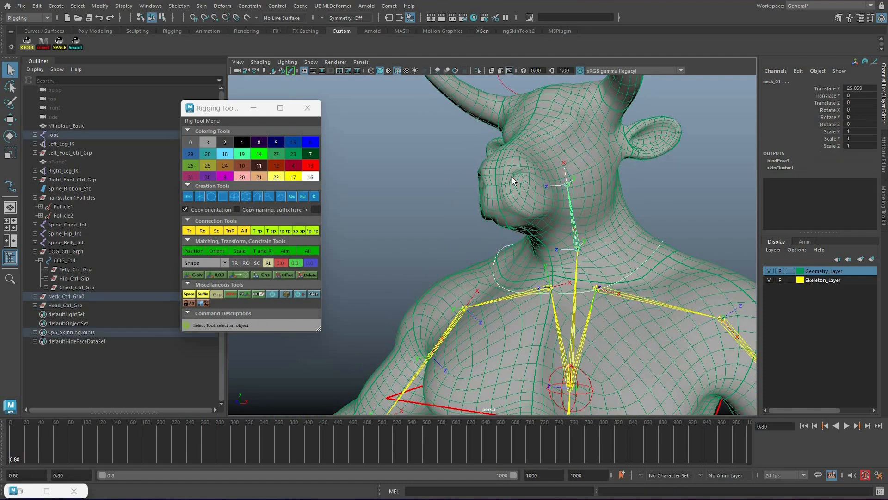
{"action": "left_click", "coordinate": [249, 6]}
{"action": "left_click", "coordinate": [260, 30]}
{"action": "scroll", "coordinate": [463, 250], "scroll_direction": "down", "scroll_amount": 3}
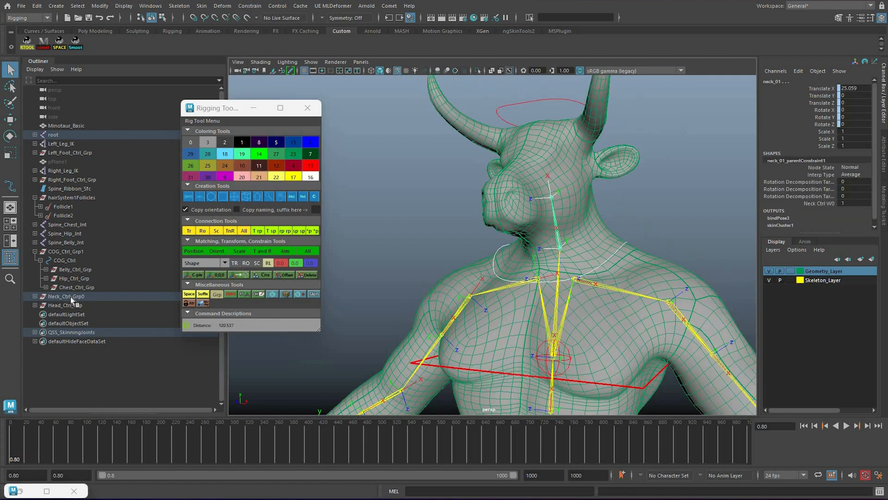
Delete the old Neck_Ctrl_Grp nested under Chest_Ctrl
{"action": "left_click", "coordinate": [35, 296]}
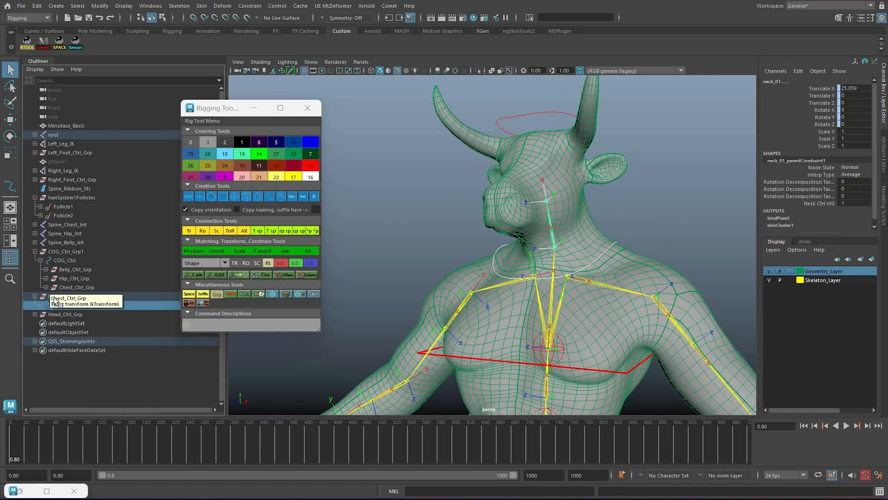
{"action": "left_click", "coordinate": [46, 287]}
{"action": "left_click", "coordinate": [51, 296]}
{"action": "left_click", "coordinate": [88, 305]}
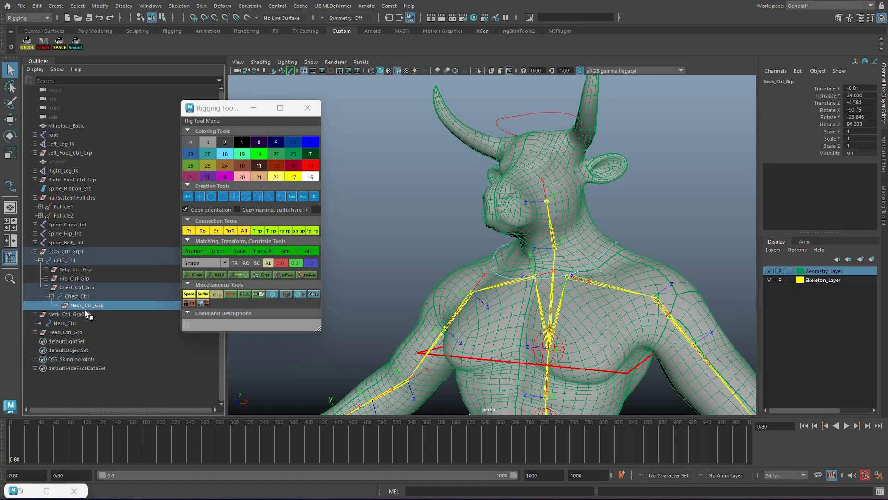
{"action": "key", "text": "Delete"}
Rename the new neck group Neck_Ctrl_Grp0 as Neck_Ctrl_Grp
{"action": "double_click", "coordinate": [69, 305]}
{"action": "key", "text": "End"}
{"action": "key", "text": "BackSpace"}
{"action": "key", "text": "Return"}
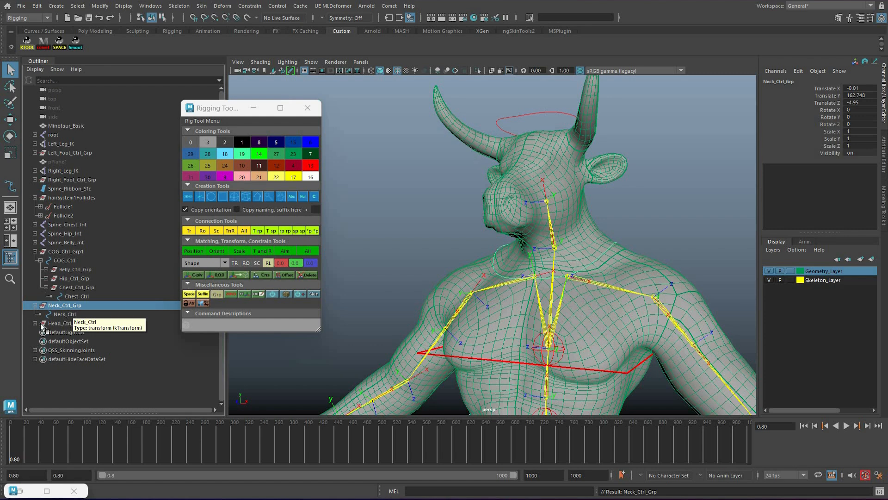
Parent Neck_Ctrl_Grp and Head_Ctrl_Grp under Chest_Ctrl
{"action": "left_click", "coordinate": [62, 324]}
{"action": "left_click", "coordinate": [234, 275]}
{"action": "left_click", "coordinate": [532, 118], "text": "shift"}
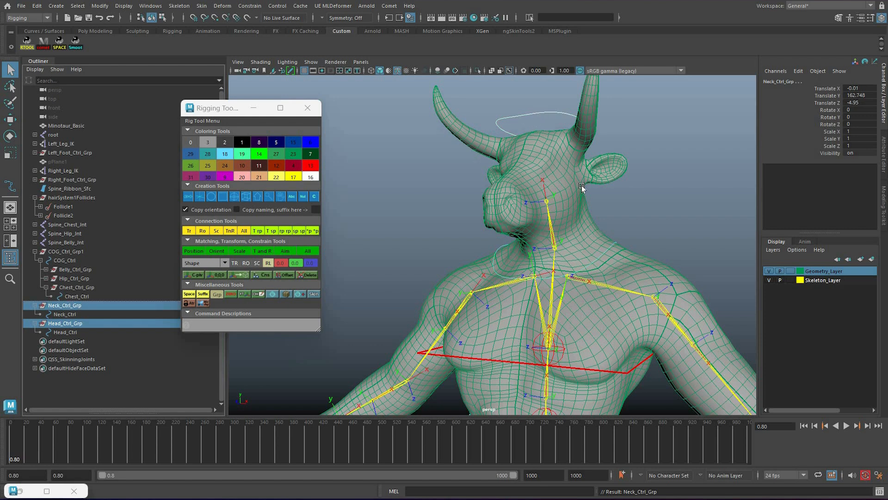
{"action": "left_click", "coordinate": [493, 190], "text": "shift"}
{"action": "key", "text": "p"}
Rotate Head_Ctrl sideways to test the head under the chest hierarchy, and undo the rotation
{"action": "left_click", "coordinate": [574, 115]}
{"action": "key", "text": "e"}
{"action": "middle_click_drag", "start_coordinate": [619, 248], "coordinate": [540, 249]}
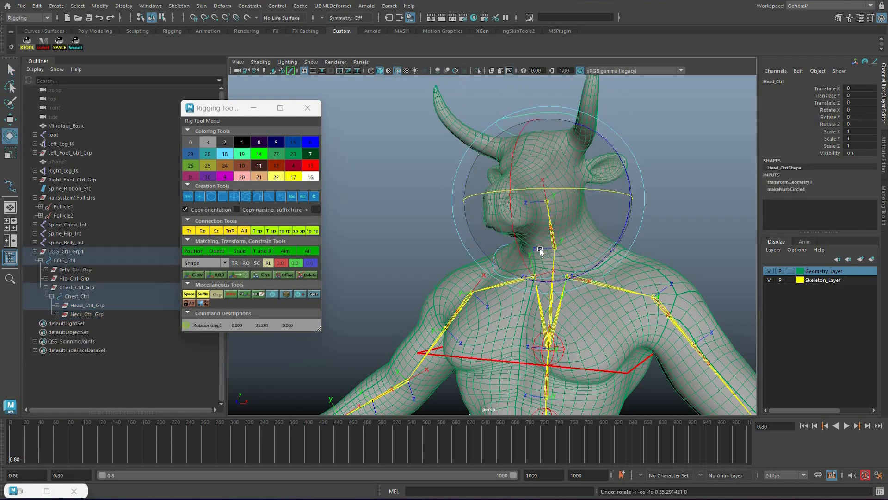
{"action": "key", "text": "q"}
Rotate Neck_Ctrl to test how the neck and head respond, and undo the rotations
{"action": "left_click", "coordinate": [541, 246]}
{"action": "key", "text": "e"}
{"action": "mouse_move", "coordinate": [570, 244]}
{"action": "left_mouse_down"}
{"action": "mouse_move", "coordinate": [578, 244]}
{"action": "mouse_move", "coordinate": [564, 249]}
{"action": "mouse_move", "coordinate": [579, 243]}
{"action": "mouse_move", "coordinate": [553, 242]}
{"action": "left_mouse_up"}
{"action": "key", "text": "ctrl+z"}
{"action": "key", "text": "q"}
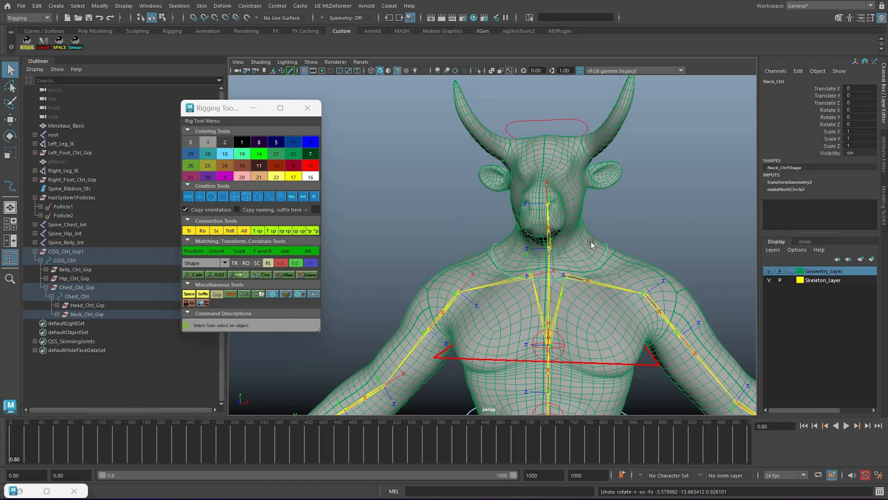
{"action": "key", "text": "e"}
{"action": "mouse_move", "coordinate": [534, 244]}
{"action": "left_mouse_down"}
{"action": "mouse_move", "coordinate": [519, 245]}
{"action": "mouse_move", "coordinate": [537, 244]}
{"action": "left_mouse_up"}
{"action": "key", "text": "ctrl+z"}
{"action": "key", "text": "ctrl+z"}
{"action": "key", "text": "ctrl+z"}
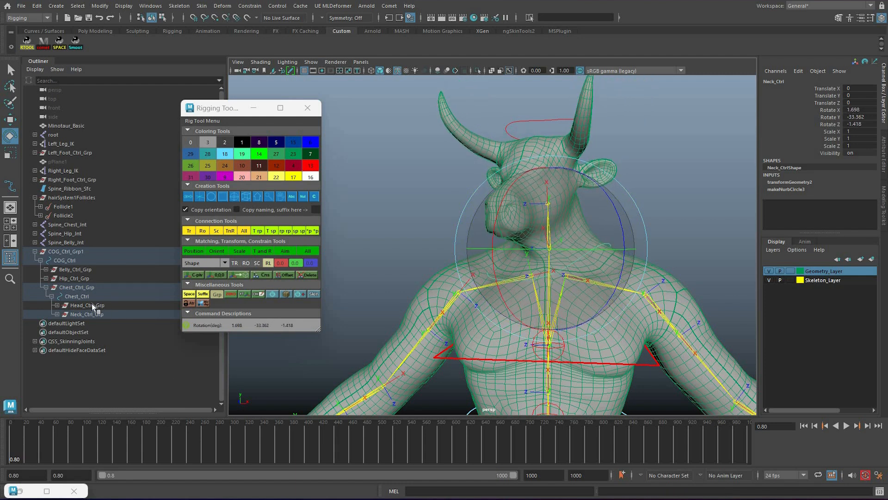
{"action": "key", "text": "q"}
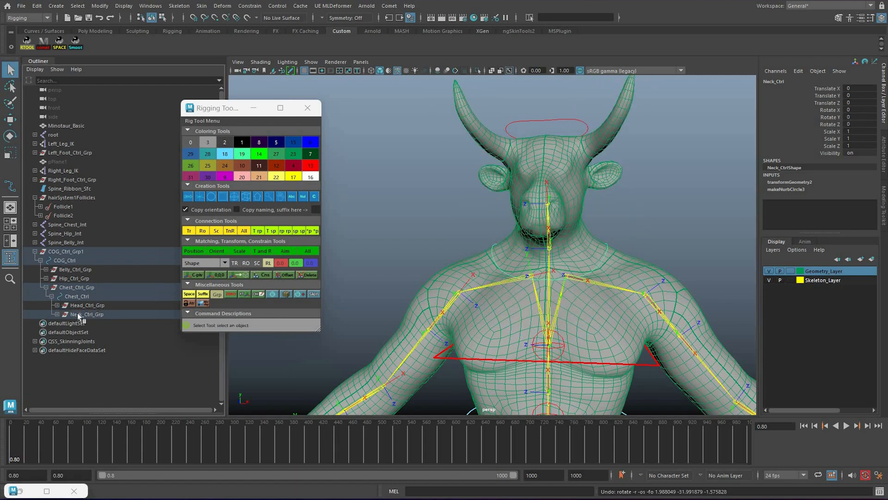
Parent Head_Ctrl_Grp under Neck_Ctrl
{"action": "left_click", "coordinate": [78, 306]}
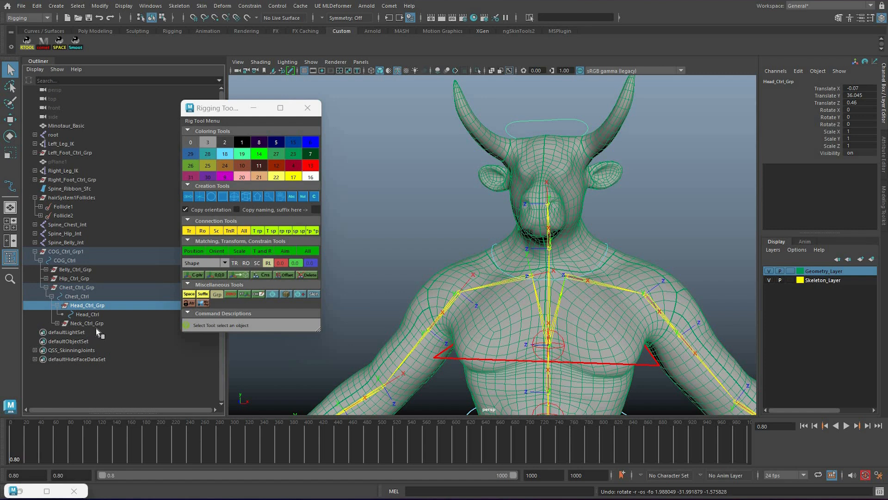
{"action": "left_click", "coordinate": [601, 247], "text": "shift"}
{"action": "key", "text": "p"}
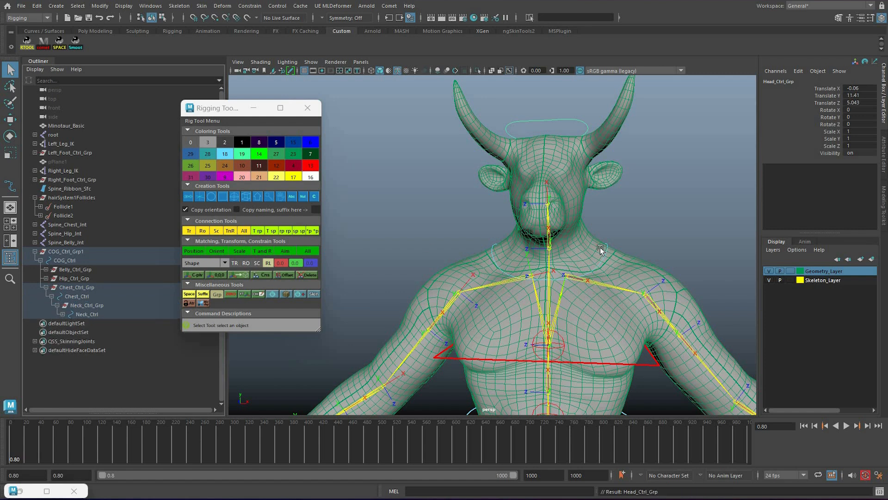
Rotate Neck_Ctrl to test that the head control follows it, and undo the rotations
{"action": "left_click", "coordinate": [607, 250]}
{"action": "key", "text": "e"}
{"action": "left_click_drag", "start_coordinate": [579, 248], "coordinate": [530, 190]}
{"action": "key", "text": "ctrl+z"}
{"action": "key", "text": "ctrl+z"}
{"action": "key", "text": "ctrl+z"}
Rotate Head_Ctrl in several directions to test the head's deformation, and undo each rotation
{"action": "key", "text": "Down"}
{"action": "key", "text": "Down"}
{"action": "key", "text": "e"}
{"action": "left_click_drag", "start_coordinate": [587, 193], "coordinate": [592, 129]}
{"action": "key", "text": "ctrl+z"}
{"action": "key", "text": "ctrl+z"}
{"action": "key", "text": "ctrl+z"}
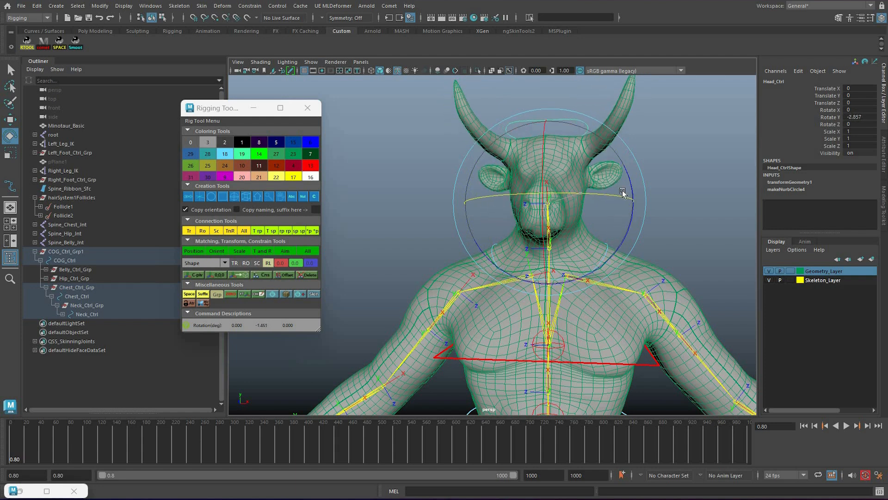
{"action": "left_click_drag", "start_coordinate": [613, 175], "coordinate": [482, 191]}
{"action": "key", "text": "ctrl+z"}
{"action": "key", "text": "q"}
{"action": "scroll", "coordinate": [504, 191], "scroll_direction": "up", "scroll_amount": 4}
{"action": "scroll", "coordinate": [555, 225], "scroll_direction": "down", "scroll_amount": 3}
{"action": "key", "text": "e"}
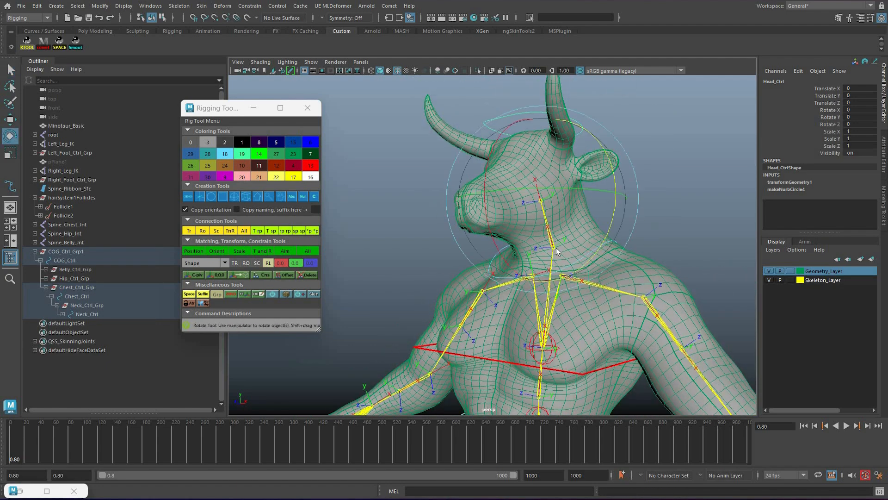
{"action": "left_click_drag", "start_coordinate": [579, 257], "coordinate": [537, 245]}
{"action": "key", "text": "ctrl+z"}
{"action": "key", "text": "q"}
{"action": "left_click", "coordinate": [549, 235]}
{"action": "key", "text": "e"}
{"action": "key", "text": "ctrl+z"}
{"action": "key", "text": "q"}
Rotate Neck_Ctrl again to compare the neck's movement, and undo the rotations
{"action": "left_click", "coordinate": [608, 247]}
{"action": "left_click_drag", "start_coordinate": [522, 246], "coordinate": [638, 193]}
{"action": "key", "text": "ctrl+z"}
{"action": "key", "text": "ctrl+z"}
{"action": "key", "text": "ctrl+z"}
{"action": "key", "text": "ctrl+z"}
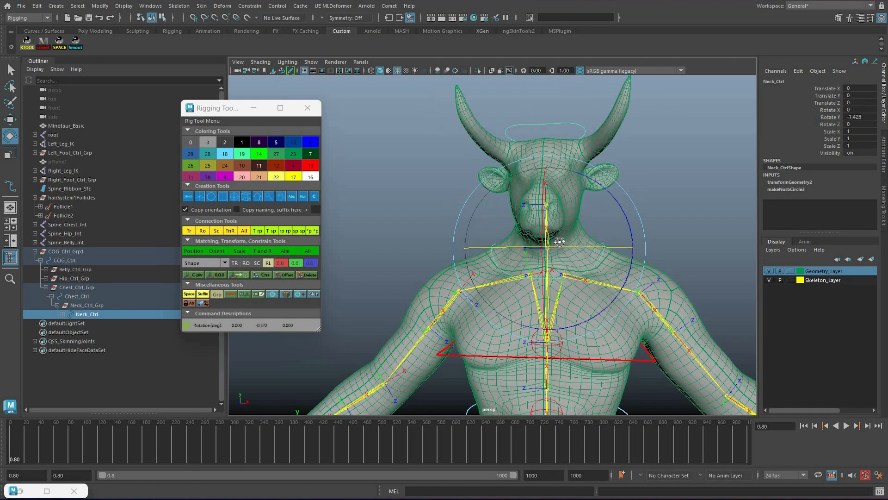
{"action": "key", "text": "q"}
Test-rotate the chest and head controls with the upper body in view, and undo the rotations
{"action": "scroll", "coordinate": [575, 265], "scroll_direction": "down", "scroll_amount": 4}
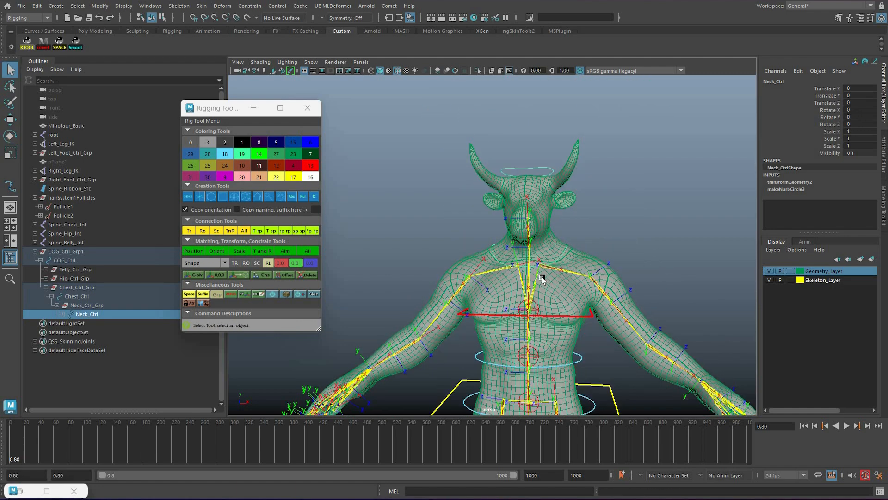
{"action": "middle_click_drag", "start_coordinate": [572, 316], "coordinate": [571, 272], "text": "alt"}
{"action": "left_click", "coordinate": [555, 266]}
{"action": "key", "text": "e"}
{"action": "left_click_drag", "start_coordinate": [543, 132], "coordinate": [832, 200]}
{"action": "key", "text": "ctrl+z"}
{"action": "key", "text": "q"}
{"action": "key", "text": "ctrl+z"}
{"action": "key", "text": "ctrl+z"}
{"action": "key", "text": "q"}
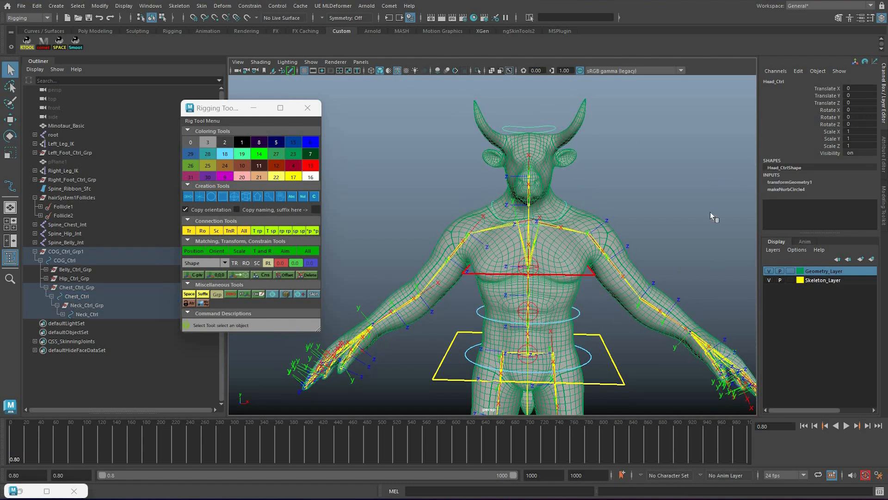
Set the line width of Head_Ctrl's curve shape to 2
{"action": "key", "text": "ctrl+a"}
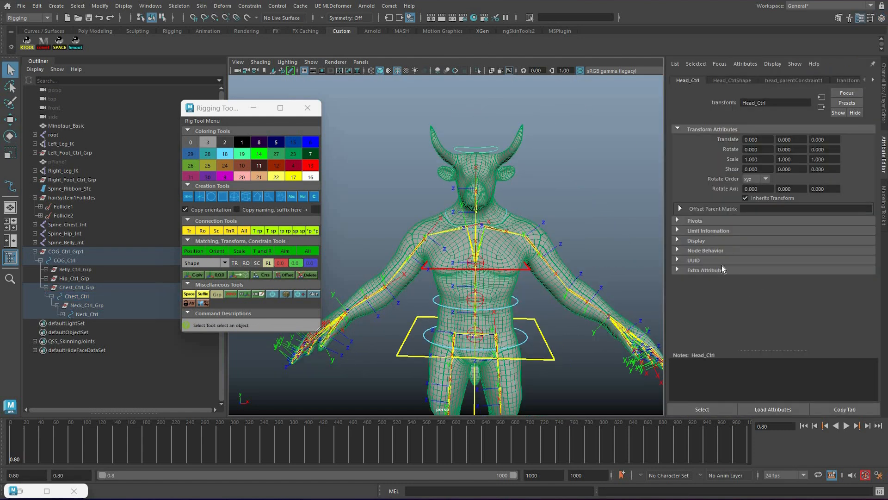
{"action": "left_click", "coordinate": [758, 278]}
{"action": "type", "text": "2"}
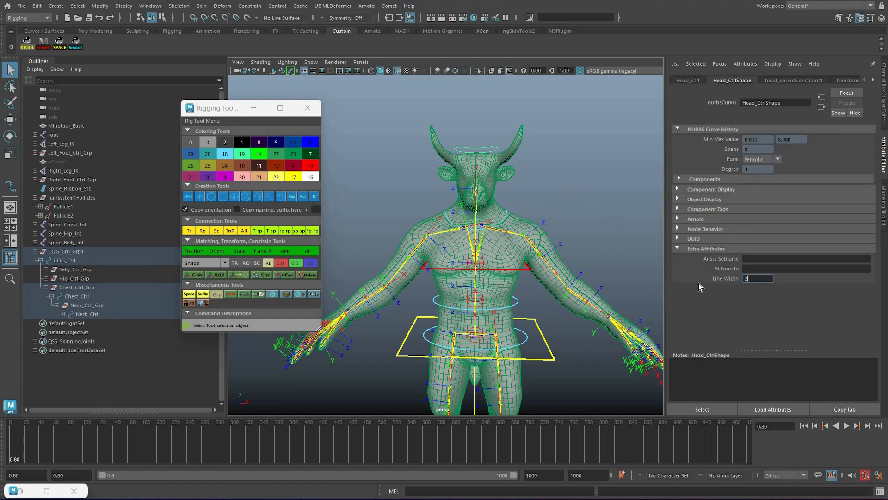
{"action": "key", "text": "Return"}
Set the line width of Neck_Ctrl's curve shape to 2
{"action": "left_click", "coordinate": [655, 248]}
{"action": "left_click", "coordinate": [507, 213]}
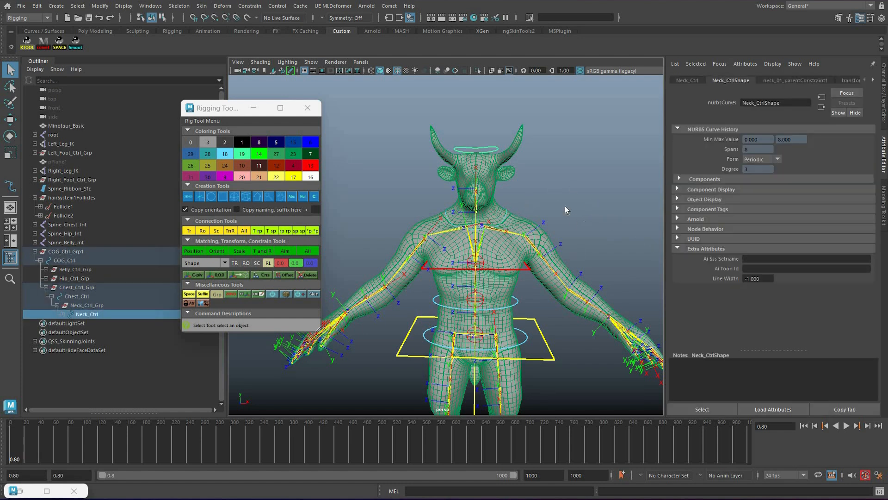
{"action": "left_click", "coordinate": [526, 151]}
{"action": "left_click_drag", "start_coordinate": [526, 152], "coordinate": [295, 176], "text": "alt"}
{"action": "scroll", "coordinate": [522, 163], "scroll_direction": "up", "scroll_amount": 5}
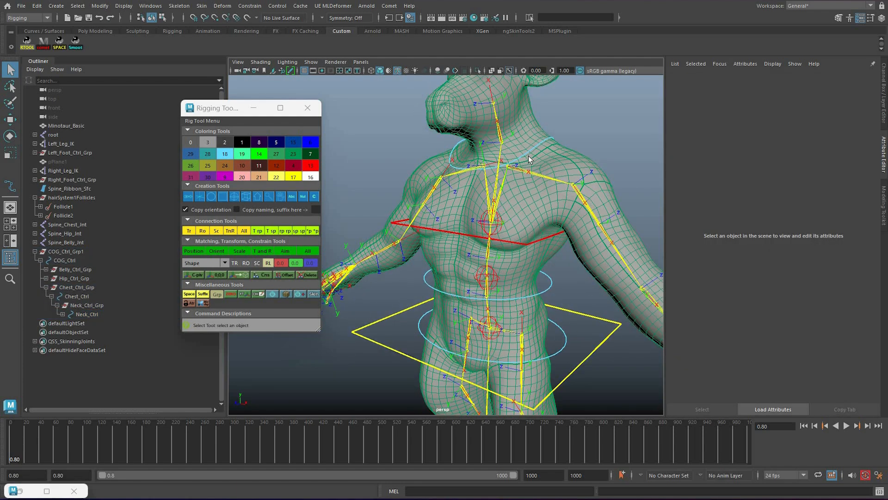
Try dark blue and yellow color overrides on Neck_Ctrl
{"action": "left_click", "coordinate": [529, 160]}
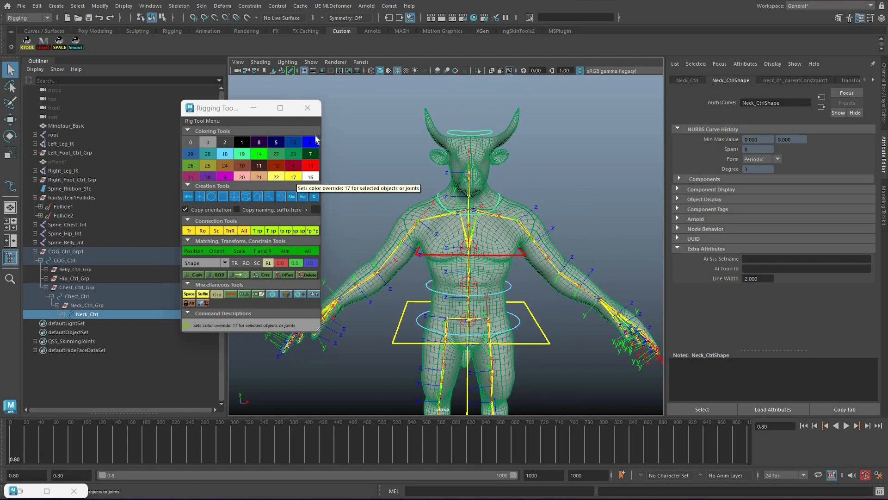
{"action": "left_click", "coordinate": [508, 197]}
{"action": "scroll", "coordinate": [581, 176], "scroll_direction": "up", "scroll_amount": 2}
{"action": "left_click_drag", "start_coordinate": [581, 177], "coordinate": [527, 179], "text": "alt"}
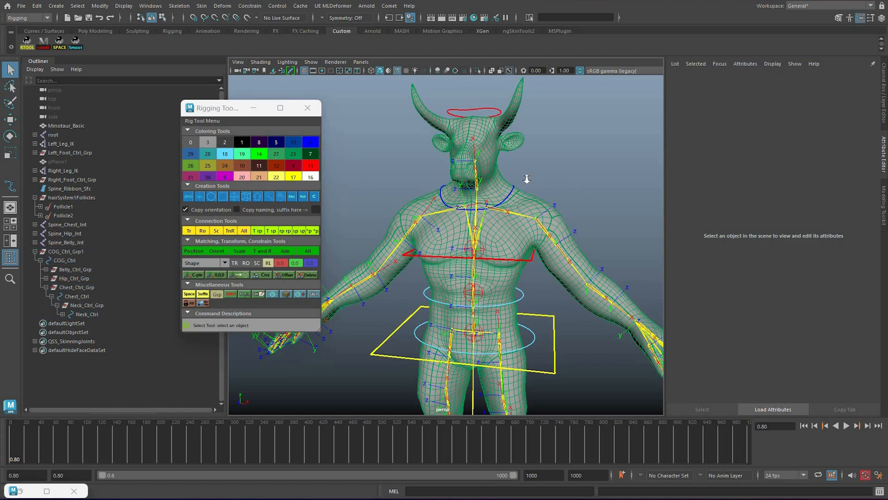
{"action": "left_click", "coordinate": [514, 186]}
{"action": "left_click", "coordinate": [293, 177]}
{"action": "left_click", "coordinate": [548, 173]}
{"action": "scroll", "coordinate": [512, 200], "scroll_direction": "down", "scroll_amount": 3}
{"action": "scroll", "coordinate": [460, 154], "scroll_direction": "up", "scroll_amount": 2}
Set Neck_Ctrl's color override to light blue, matching the belly and hip controls
{"action": "left_click", "coordinate": [503, 184]}
{"action": "left_click", "coordinate": [508, 191]}
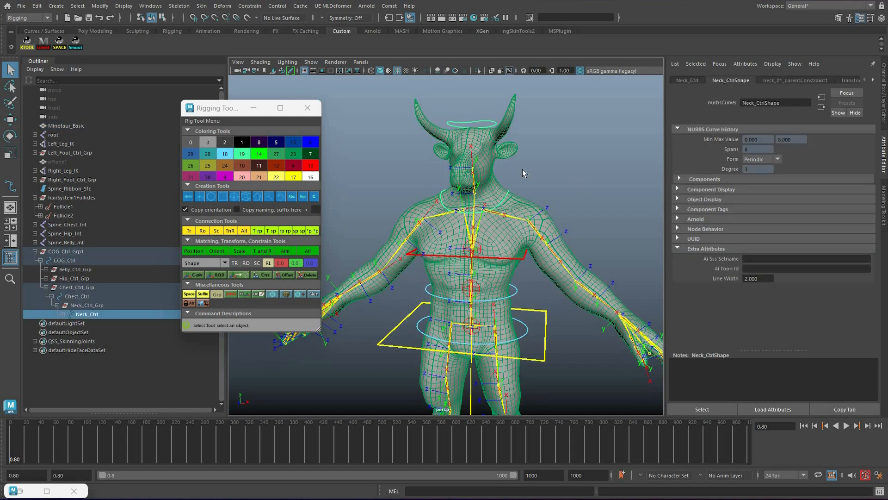
{"action": "left_click", "coordinate": [504, 172]}
{"action": "scroll", "coordinate": [539, 163], "scroll_direction": "down", "scroll_amount": 2}
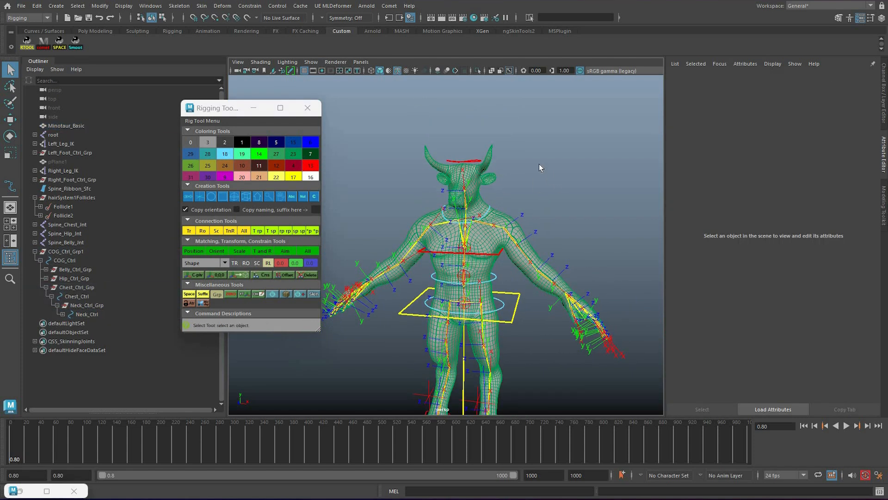
{"action": "scroll", "coordinate": [532, 152], "scroll_direction": "up", "scroll_amount": 2}
{"action": "scroll", "coordinate": [532, 152], "scroll_direction": "down", "scroll_amount": 2}
{"action": "scroll", "coordinate": [489, 166], "scroll_direction": "up", "scroll_amount": 2}
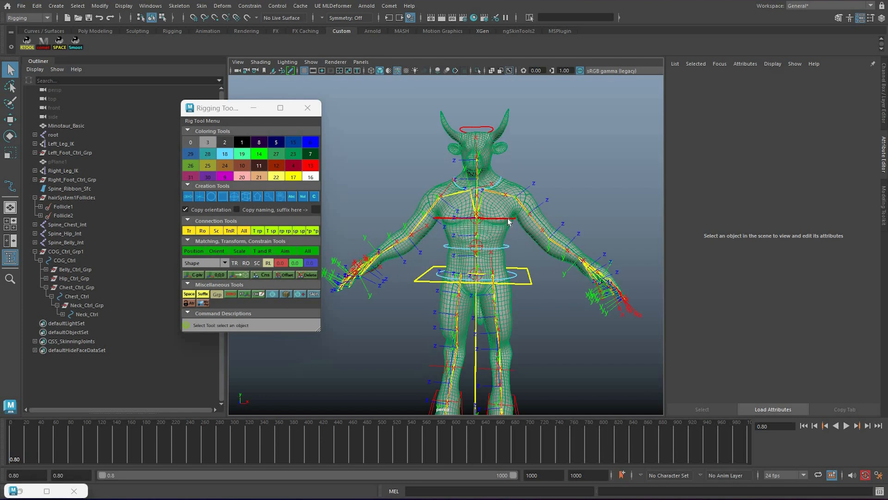
Test-rotate Chest_Ctrl to check how the upper body follows, and undo the rotation
{"action": "left_click", "coordinate": [464, 218]}
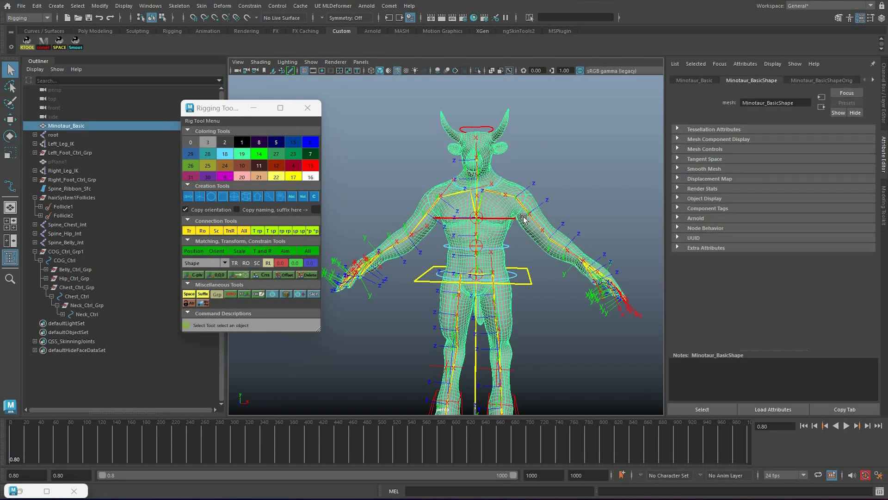
{"action": "key", "text": "e"}
{"action": "middle_click_drag", "start_coordinate": [474, 146], "coordinate": [480, 152]}
{"action": "key", "text": "ctrl+z"}
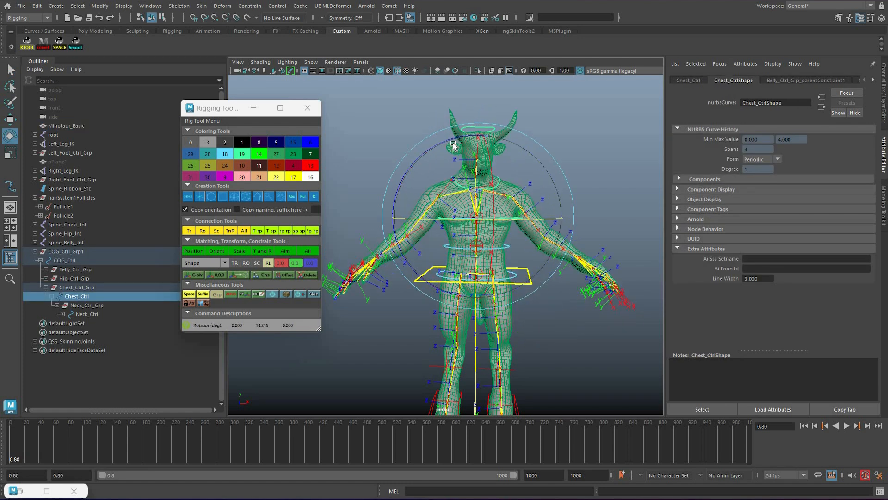
Test-rotate Head_Ctrl and the neck control, undo both rotations and deselect everything
{"action": "left_click", "coordinate": [465, 170]}
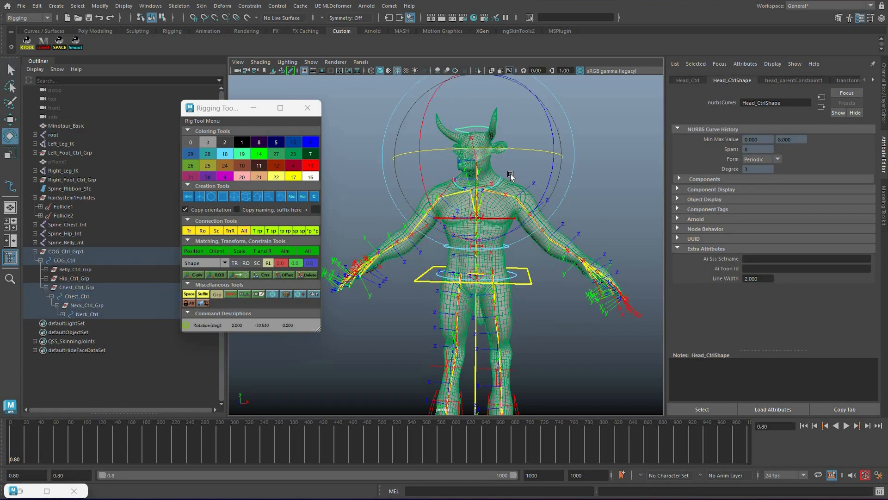
{"action": "middle_click_drag", "start_coordinate": [464, 170], "coordinate": [448, 168]}
{"action": "key", "text": "ctrl+z"}
{"action": "left_click", "coordinate": [456, 181]}
{"action": "mouse_move", "coordinate": [509, 149]}
{"action": "middle_mouse_down"}
{"action": "mouse_move", "coordinate": [526, 153]}
{"action": "mouse_move", "coordinate": [518, 153]}
{"action": "middle_mouse_up"}
{"action": "key", "text": "ctrl+z"}
{"action": "key", "text": "q"}
{"action": "left_click", "coordinate": [601, 158]}
Thicken the line width of Left_Foot_Ctrl's curve shape
{"action": "middle_click_drag", "start_coordinate": [589, 185], "coordinate": [601, 141], "text": "alt"}
{"action": "left_click_drag", "start_coordinate": [540, 157], "coordinate": [532, 214], "text": "alt"}
{"action": "mouse_move", "coordinate": [405, 207]}
{"action": "left_mouse_down", "text": "alt"}
{"action": "mouse_move", "coordinate": [519, 194]}
{"action": "mouse_move", "coordinate": [531, 205]}
{"action": "mouse_move", "coordinate": [412, 210]}
{"action": "left_mouse_up", "text": "alt"}
{"action": "middle_click_drag", "start_coordinate": [416, 210], "coordinate": [418, 176], "text": "alt"}
{"action": "right_click_drag", "start_coordinate": [418, 185], "coordinate": [488, 208], "text": "alt"}
{"action": "middle_click_drag", "start_coordinate": [493, 218], "coordinate": [474, 220], "text": "alt"}
{"action": "left_click_drag", "start_coordinate": [474, 221], "coordinate": [493, 256], "text": "alt"}
{"action": "middle_click_drag", "start_coordinate": [493, 255], "coordinate": [495, 224], "text": "alt"}
{"action": "right_click_drag", "start_coordinate": [504, 226], "coordinate": [657, 227], "text": "alt"}
{"action": "left_click_drag", "start_coordinate": [657, 227], "coordinate": [684, 190], "text": "alt"}
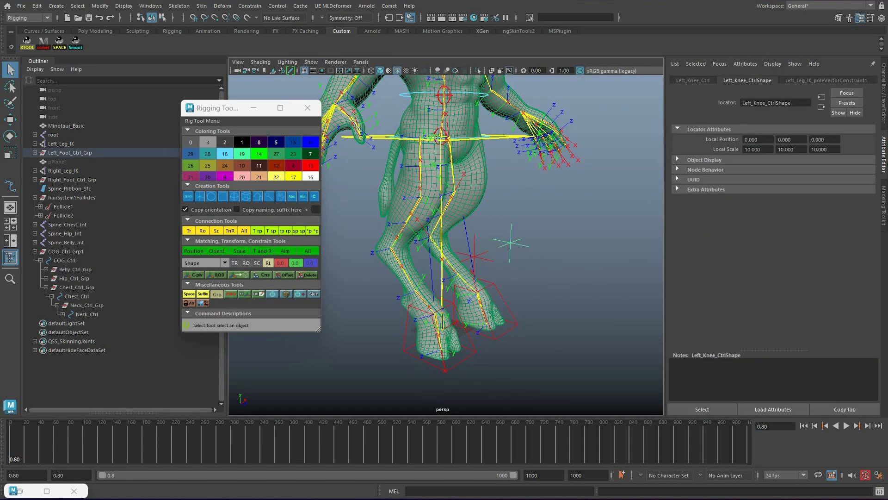
{"action": "left_click", "coordinate": [517, 323]}
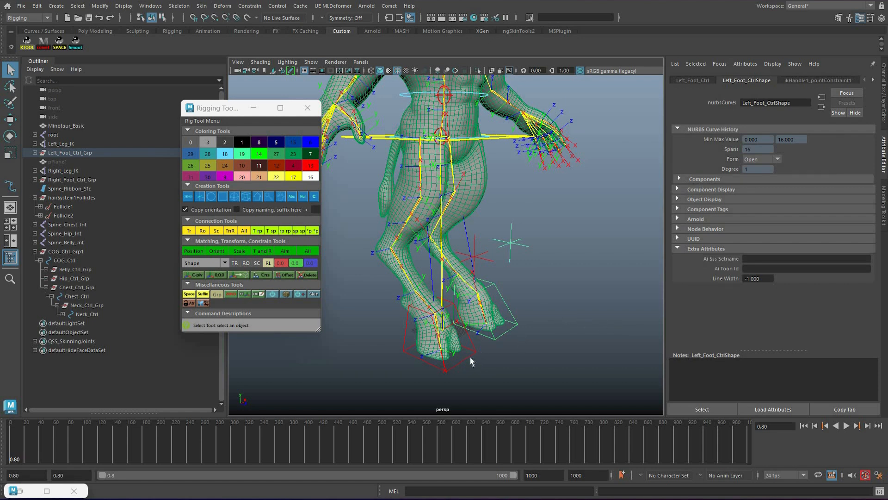
{"action": "double_click", "coordinate": [752, 278]}
{"action": "key", "text": "Return"}
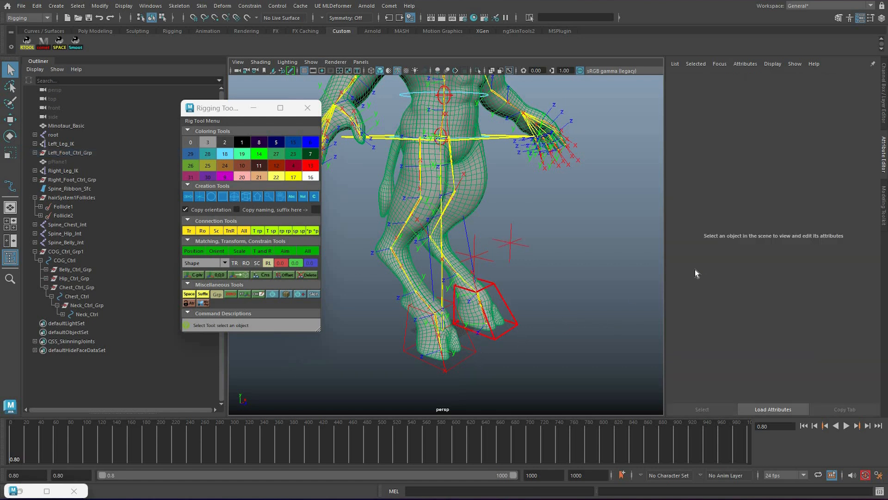
Set the line width of Right_Foot_Ctrl's curve shape to 3
{"action": "left_click", "coordinate": [476, 351]}
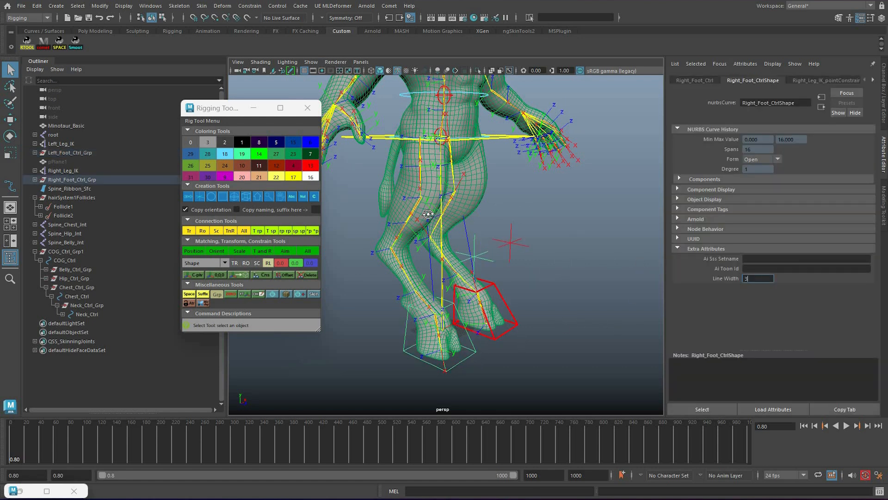
{"action": "left_click", "coordinate": [487, 248]}
{"action": "left_click_drag", "start_coordinate": [487, 248], "coordinate": [736, 310], "text": "alt"}
{"action": "left_click_drag", "start_coordinate": [605, 355], "coordinate": [601, 351], "text": "alt"}
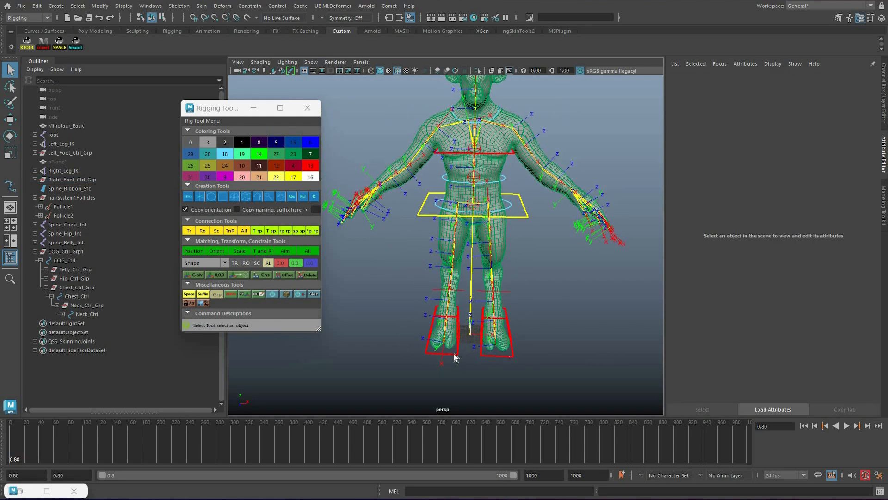
Set the line width of the left and right foot control curves to 2
{"action": "left_click", "coordinate": [490, 356]}
{"action": "left_click", "coordinate": [621, 287]}
{"action": "left_click", "coordinate": [459, 320]}
{"action": "left_click", "coordinate": [556, 299]}
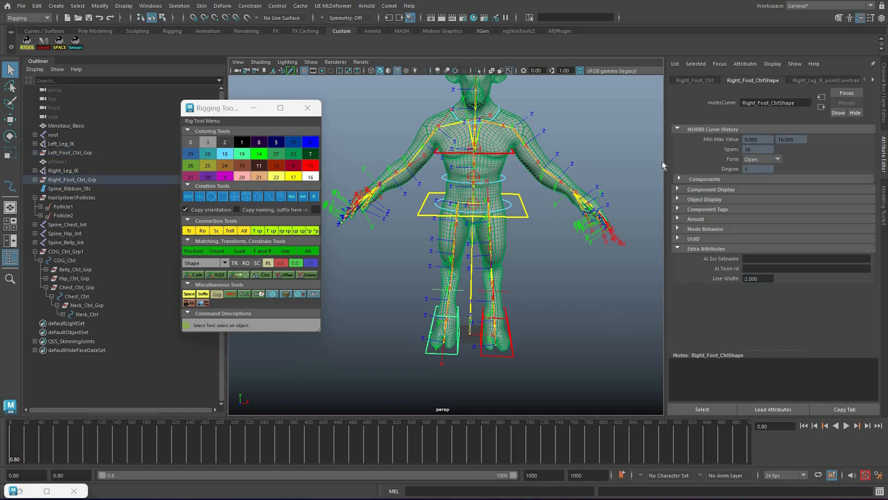
Check the object display attributes of the Left_Knee_Ctrl locator for a line width setting
{"action": "left_click_drag", "start_coordinate": [639, 166], "coordinate": [712, 164], "text": "alt"}
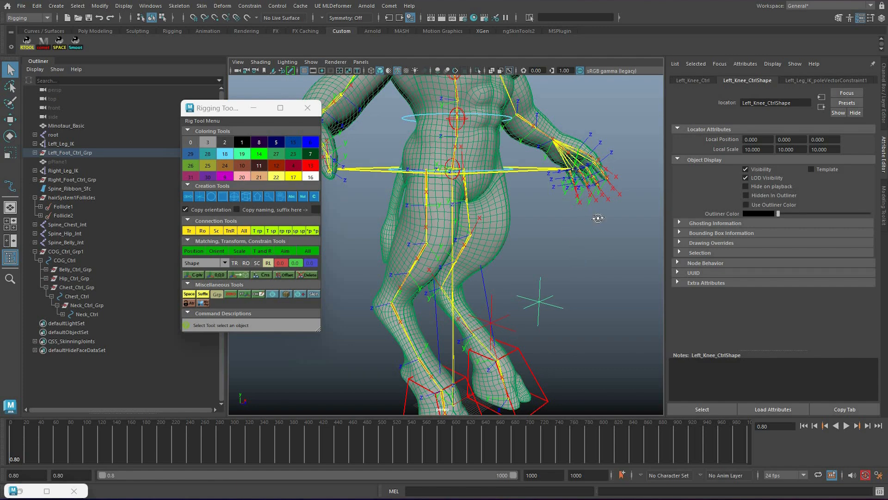
{"action": "left_click", "coordinate": [505, 224]}
{"action": "left_click_drag", "start_coordinate": [465, 221], "coordinate": [528, 221], "text": "alt"}
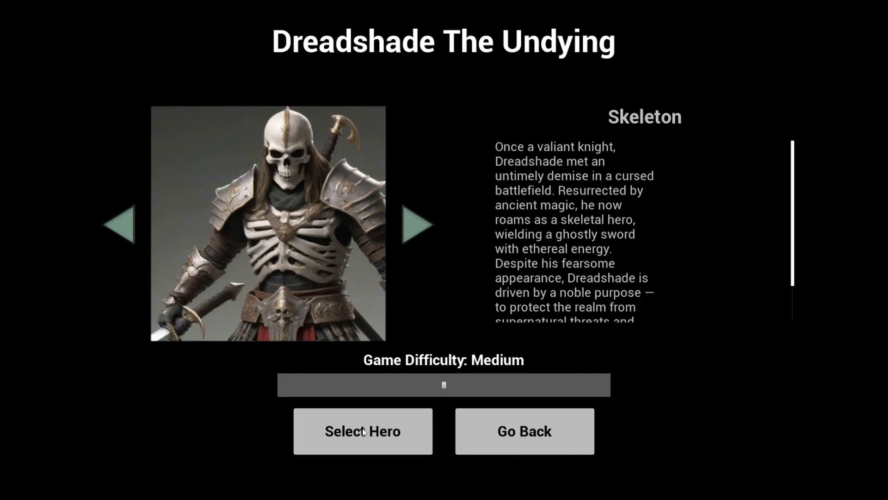
{"action": "left_click_drag", "start_coordinate": [444, 384], "coordinate": [398, 384]}
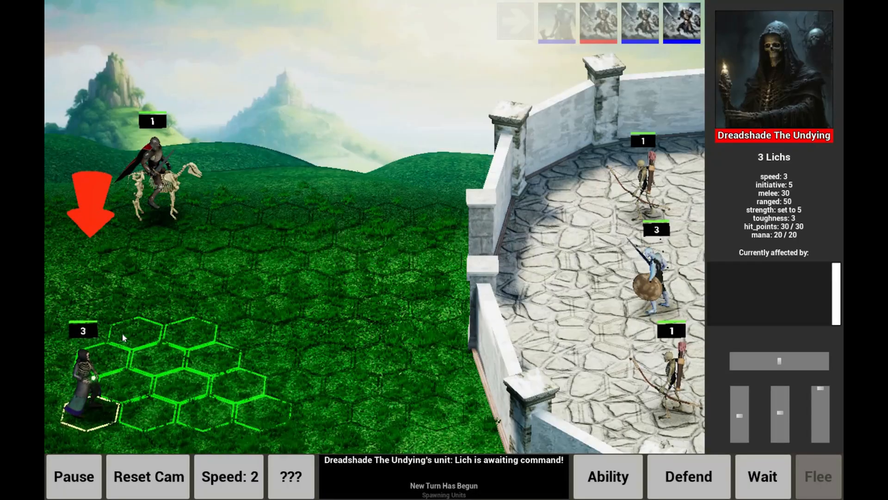
{"action": "left_click", "coordinate": [178, 330]}
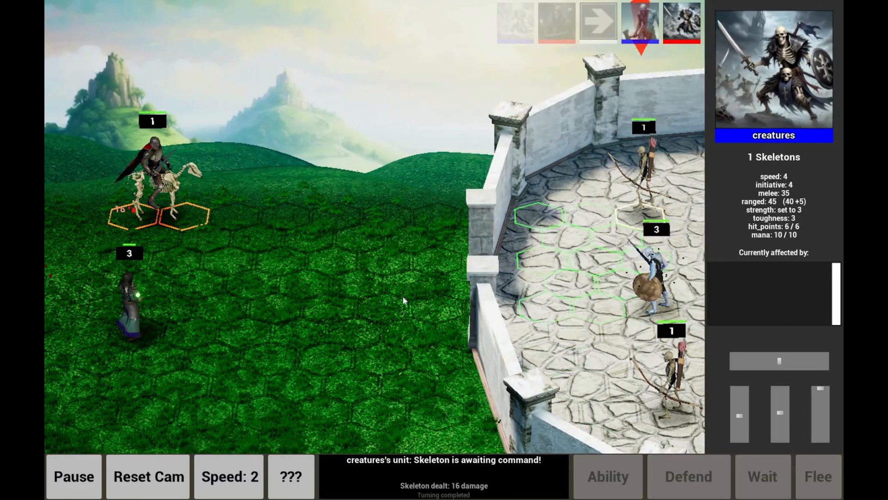
{"action": "left_click", "coordinate": [390, 220]}
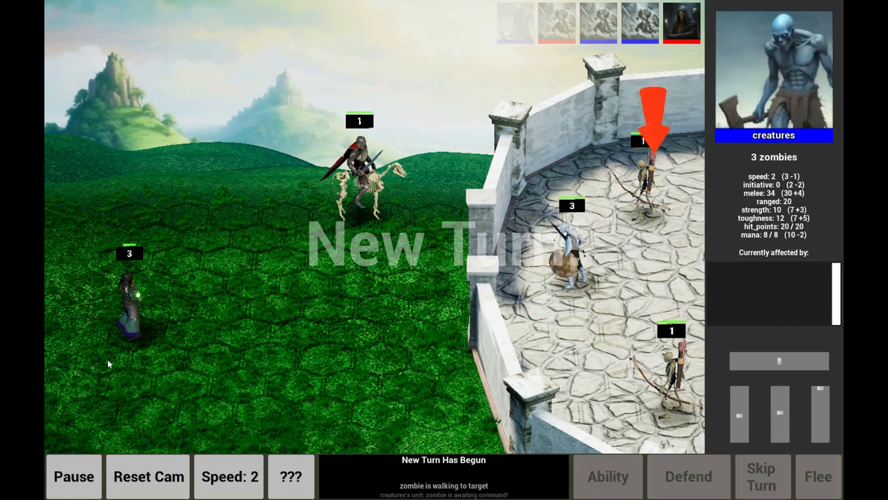
{"action": "left_click", "coordinate": [100, 356]}
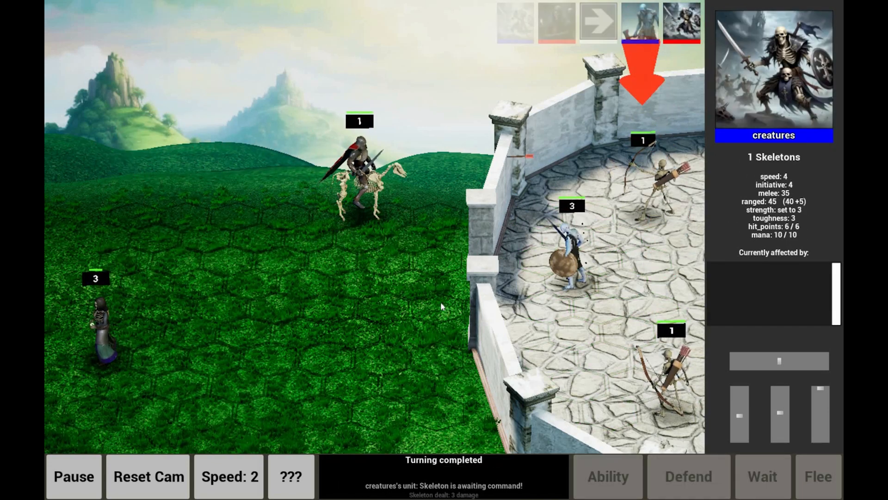
{"action": "left_click", "coordinate": [477, 301]}
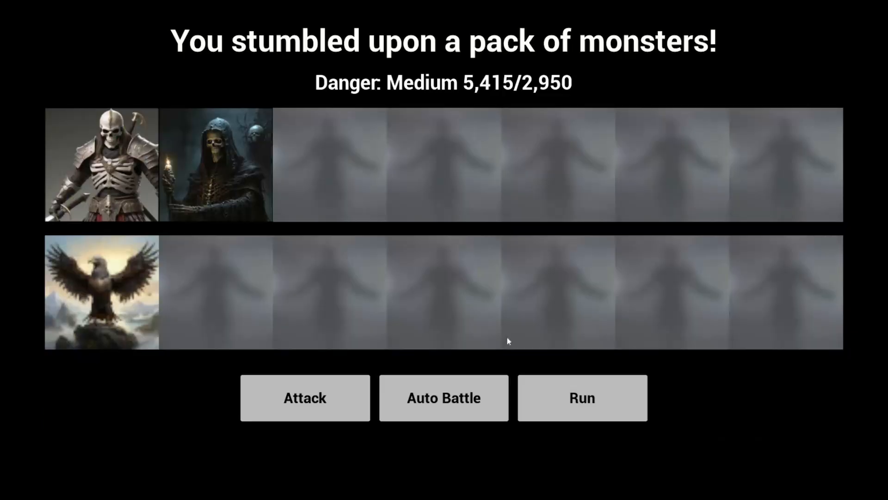
{"action": "left_click", "coordinate": [411, 416]}
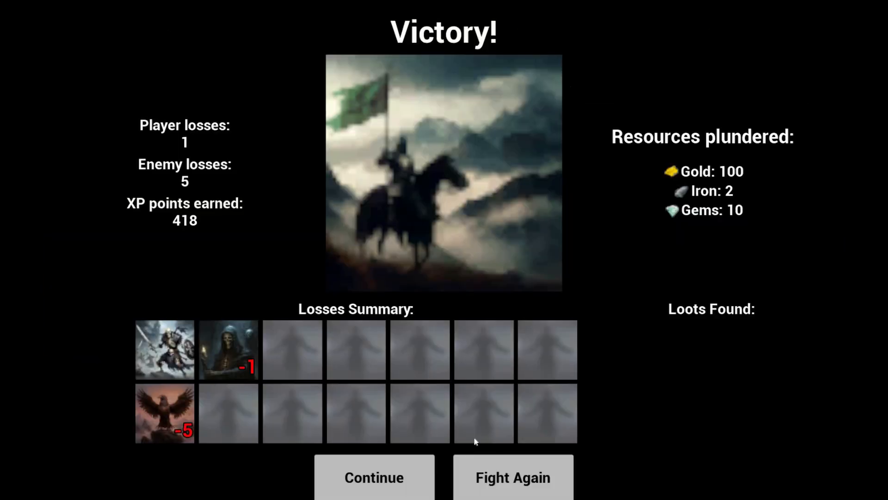
{"action": "left_click", "coordinate": [376, 473]}
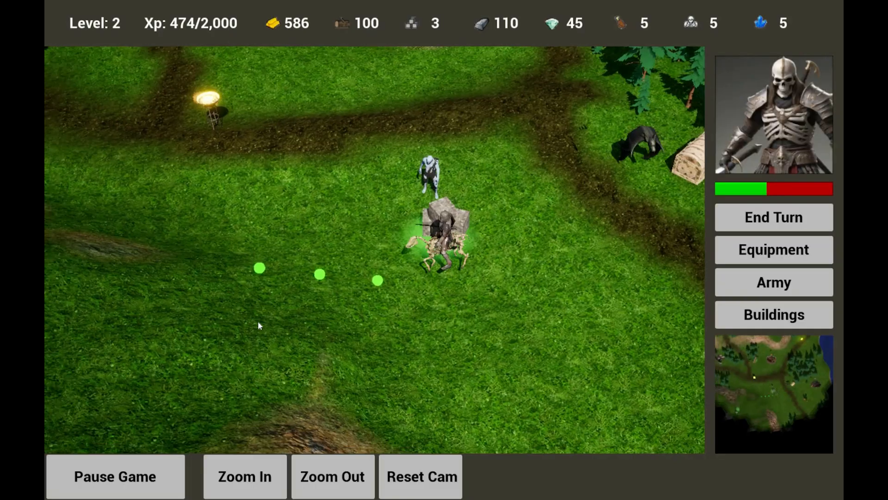
{"action": "left_click", "coordinate": [258, 323]}
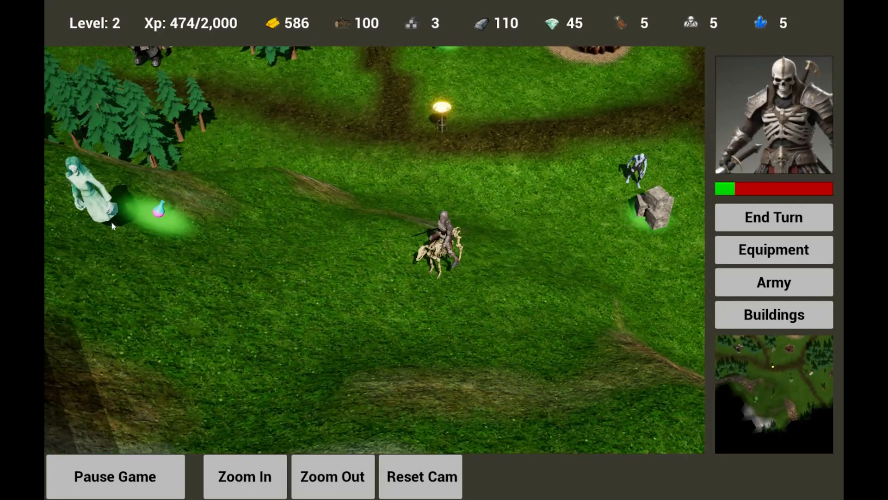
{"action": "left_click", "coordinate": [109, 228]}
{"action": "left_click", "coordinate": [109, 226]}
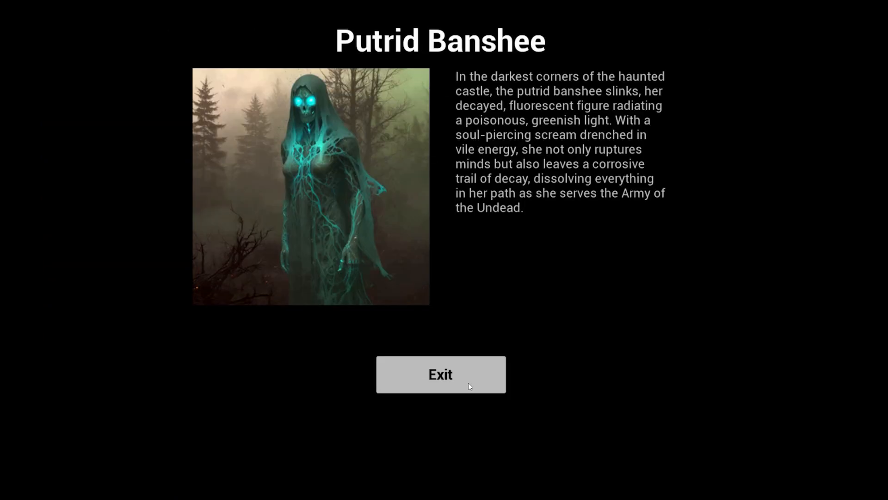
{"action": "left_click", "coordinate": [468, 382]}
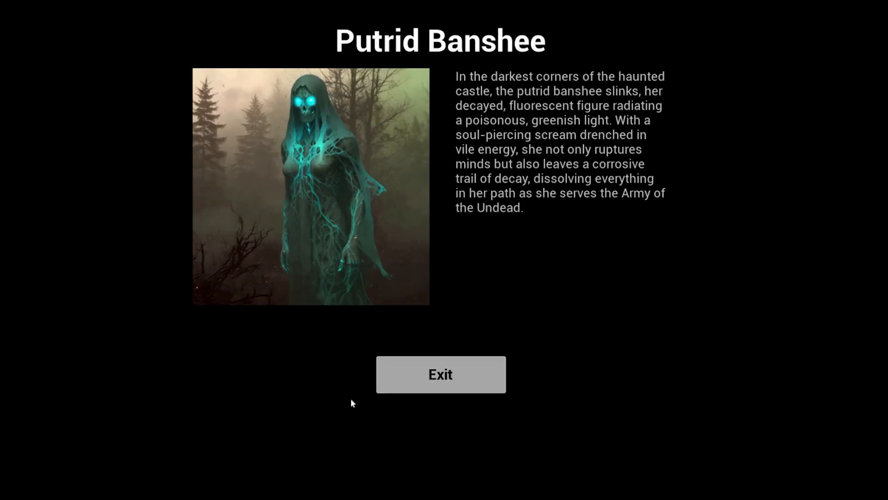
{"action": "left_click", "coordinate": [351, 402]}
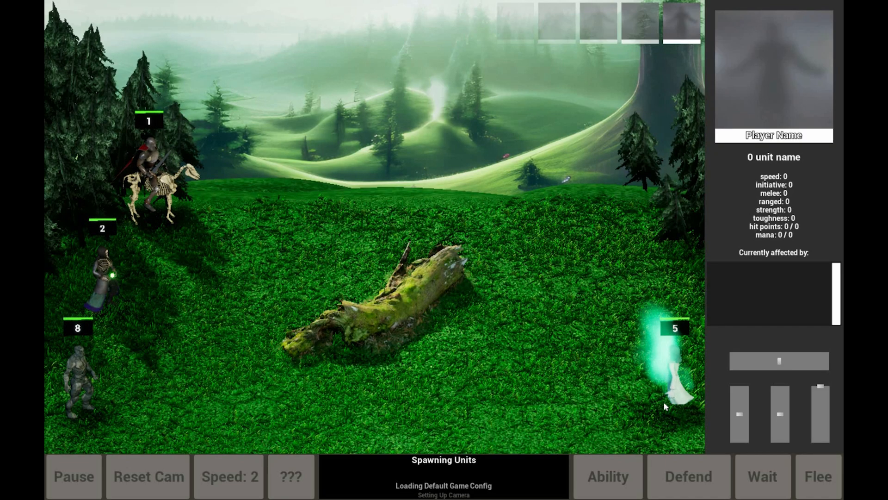